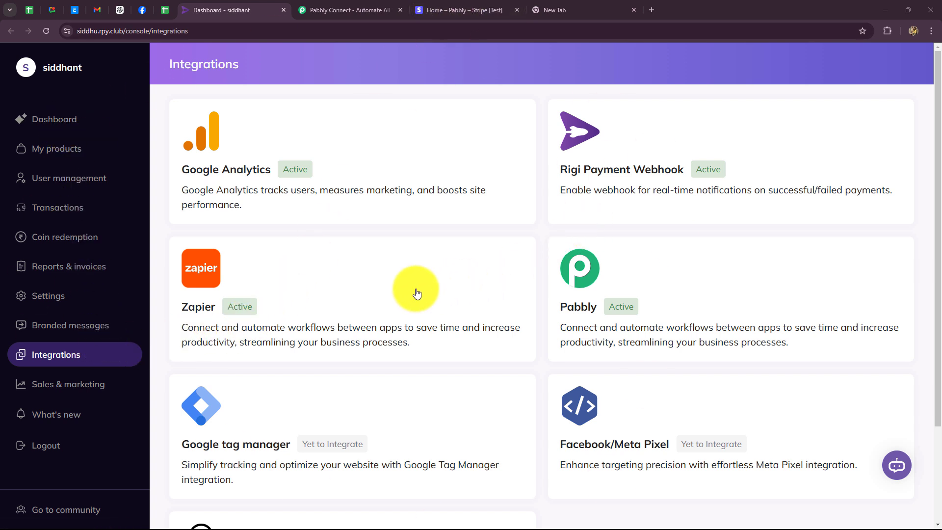
- Look at the Stripe test dashboard, return to the Rigi dashboard and open its user management list
left_click(475, 6)
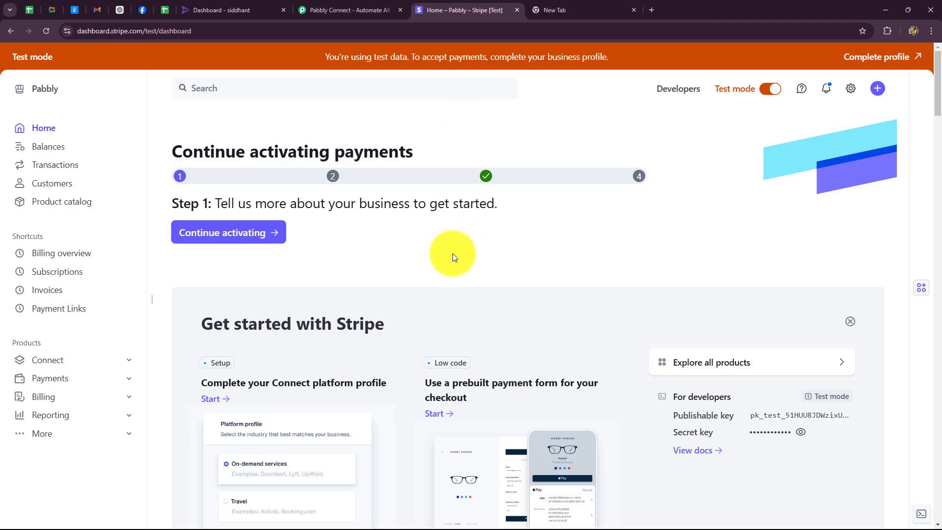
key("ctrl+shift+Tab")
key("ctrl+shift+Tab")
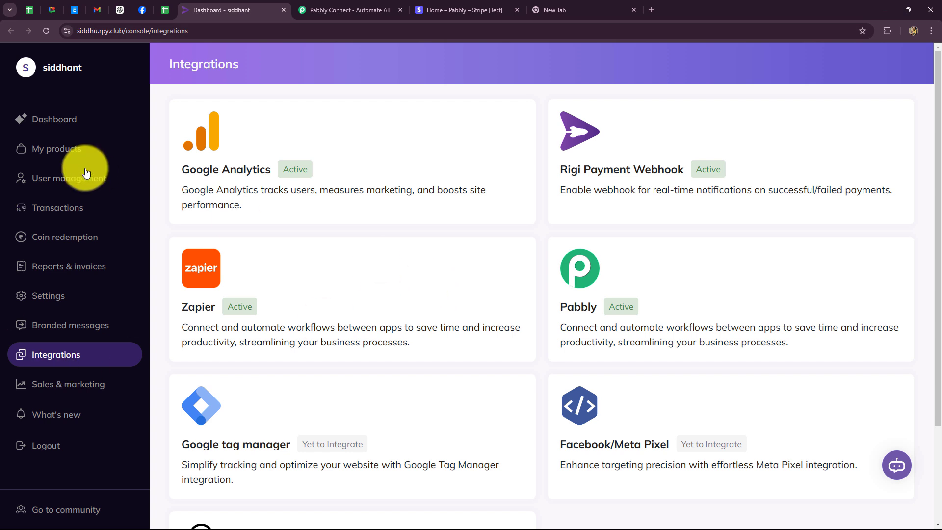
left_click(55, 177)
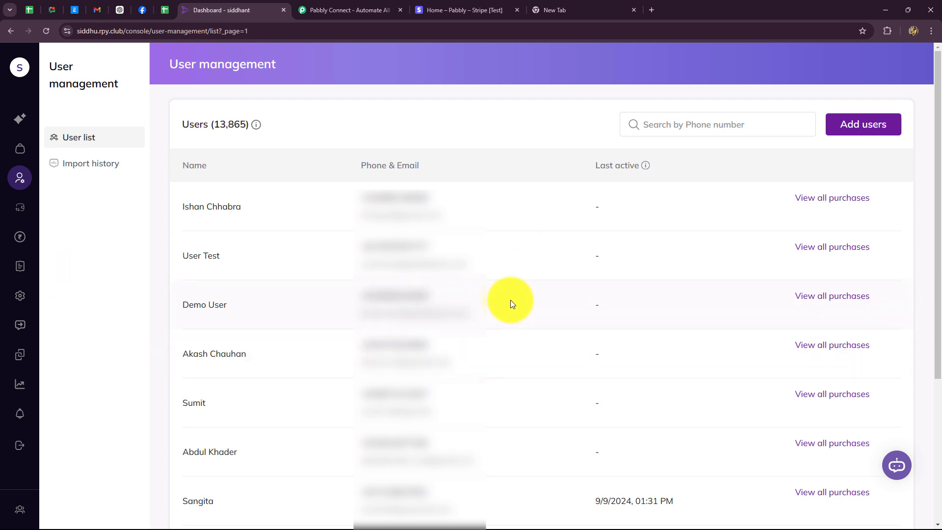
- Examine the existing payment links in the Stripe dashboard and return to the Rigi user list
left_click(466, 11)
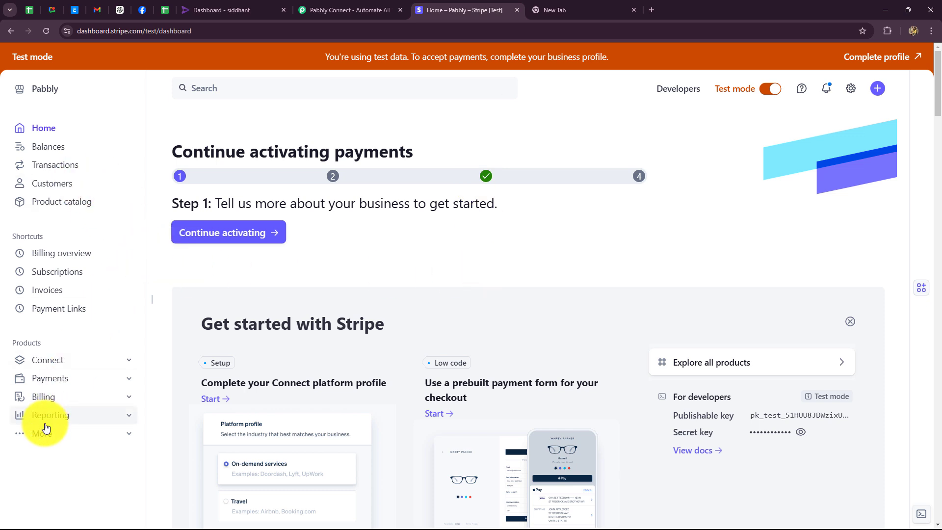
left_click(54, 317)
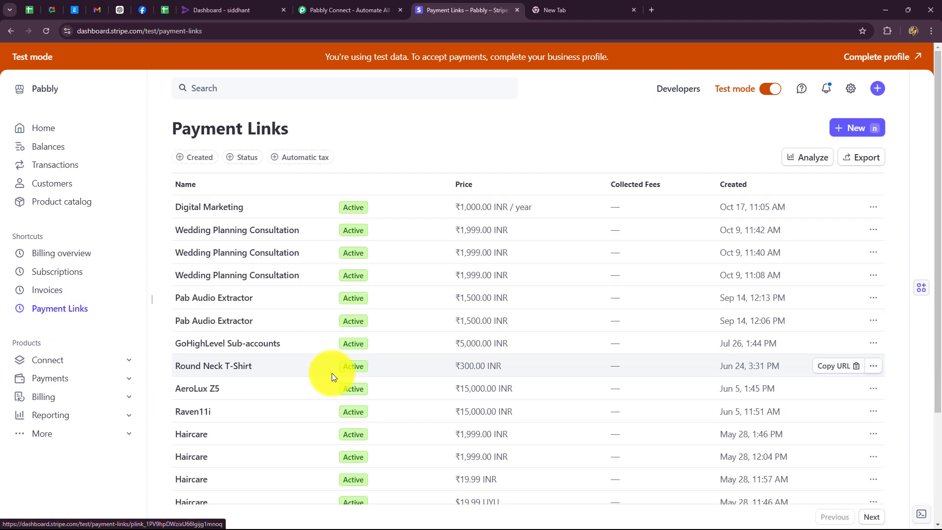
scroll(331, 377, "down", 3)
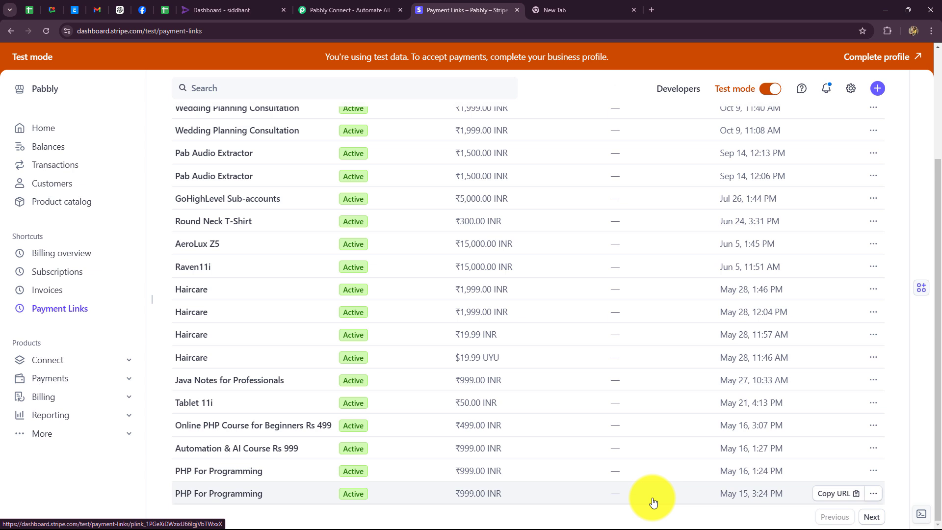
left_click(220, 9)
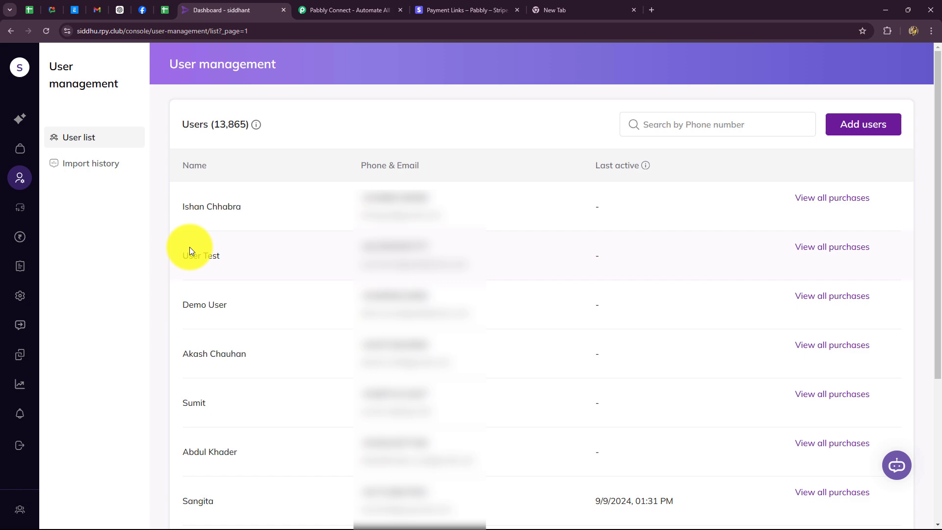
left_click(498, 1)
left_click(202, 7)
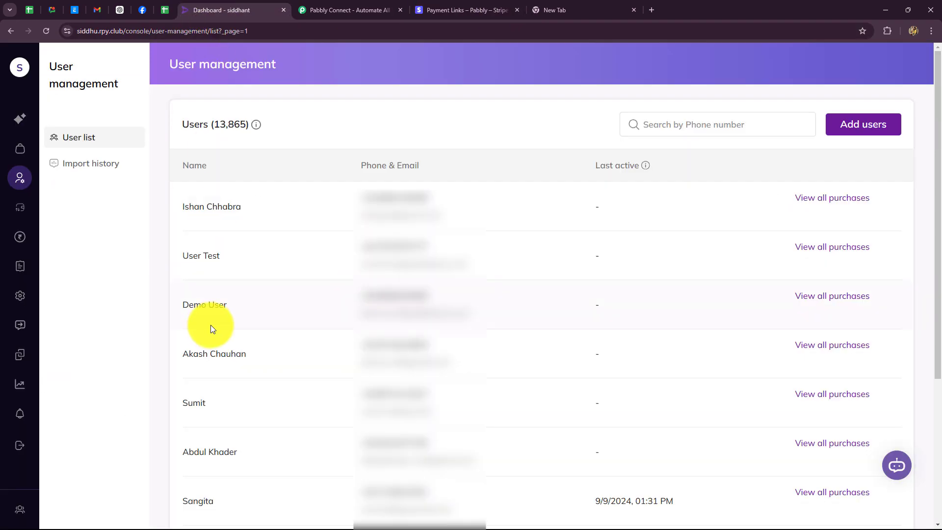
- Switch to the Pabbly Connect website, dismiss the Diwali offer and sign in to the Pabbly account
left_click(337, 6)
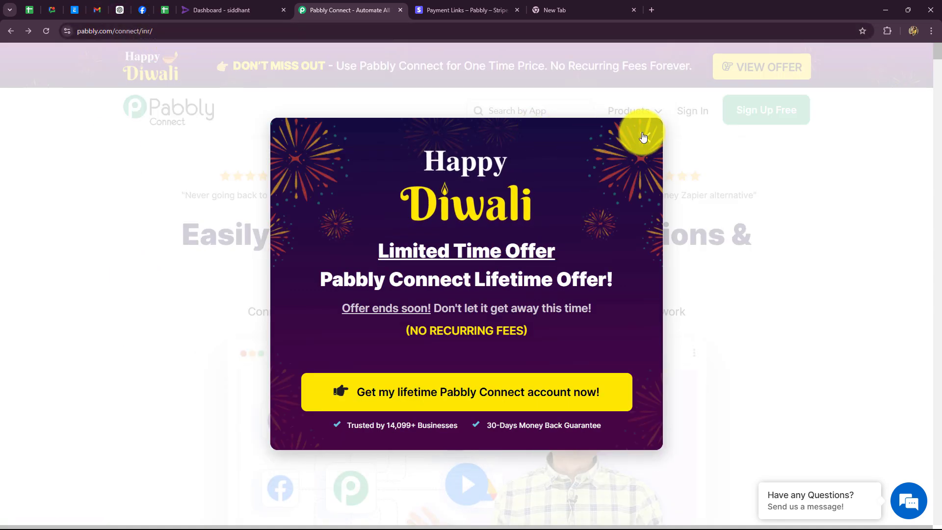
left_click(643, 137)
left_click(145, 31)
left_click(49, 227)
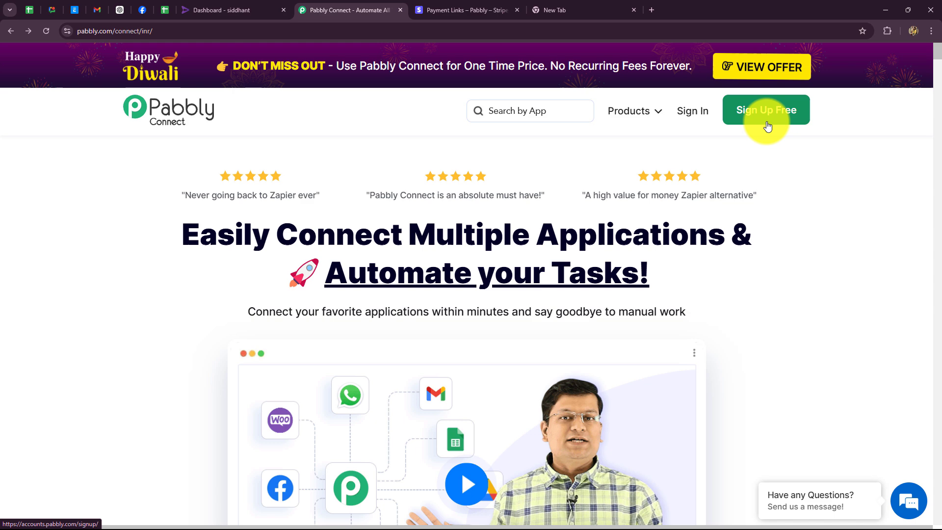
left_click_drag(180, 231, 816, 299)
left_click(809, 289)
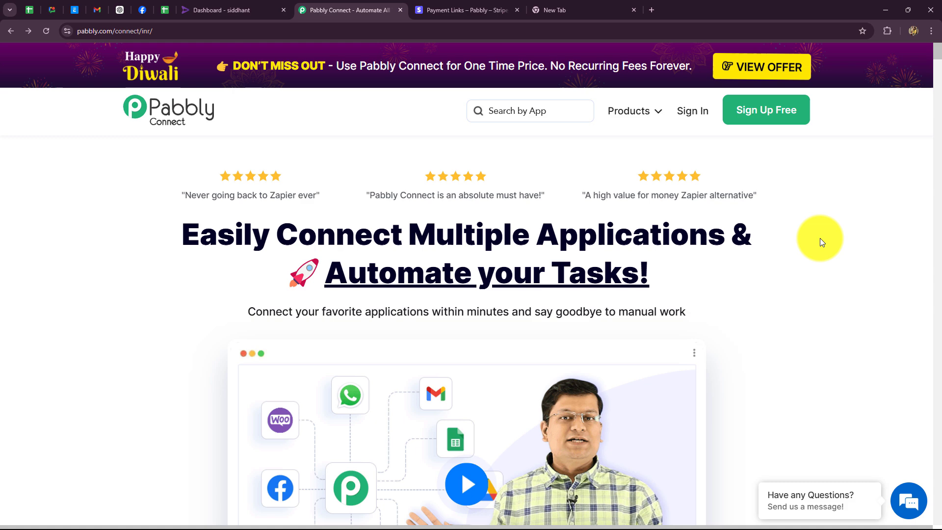
left_click(691, 111)
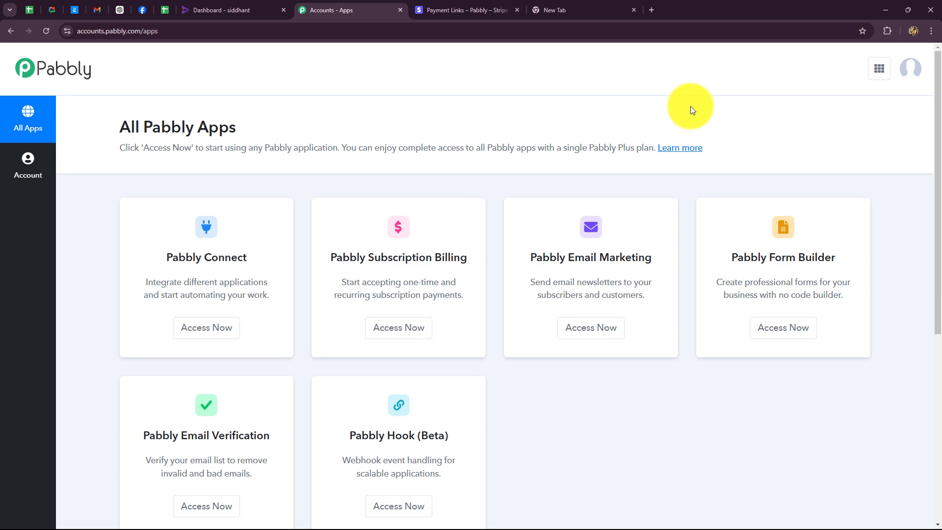
- Access Pabbly Connect from the overview of all Pabbly apps
scroll(344, 147, "down", 3)
scroll(411, 363, "up", 3)
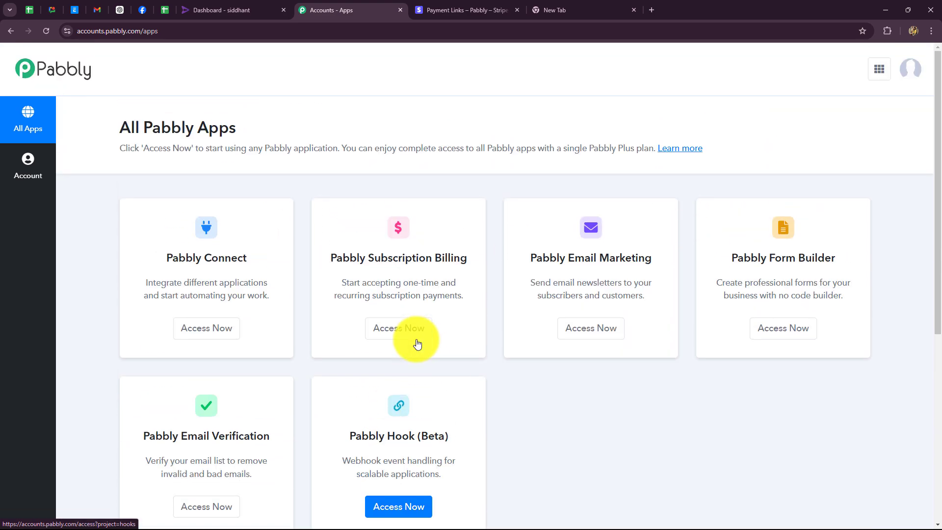
left_click_drag(170, 259, 241, 275)
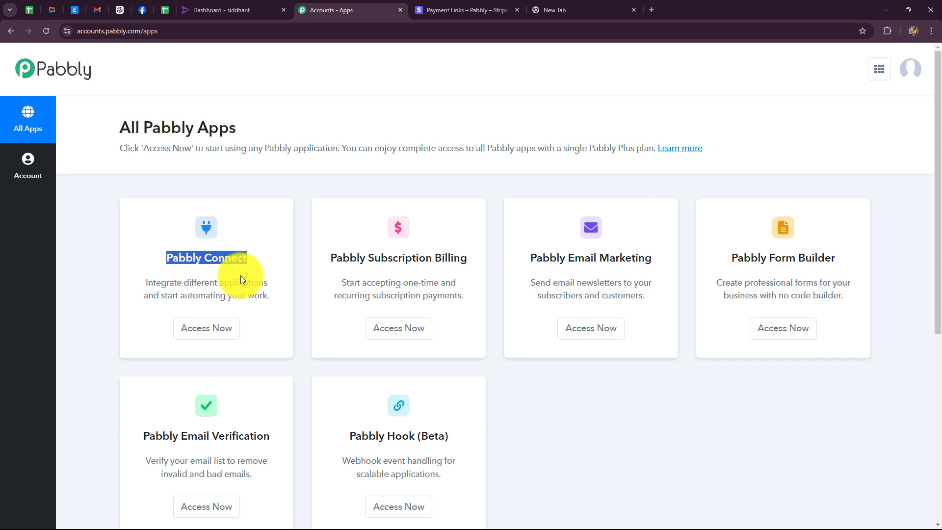
left_click(199, 336)
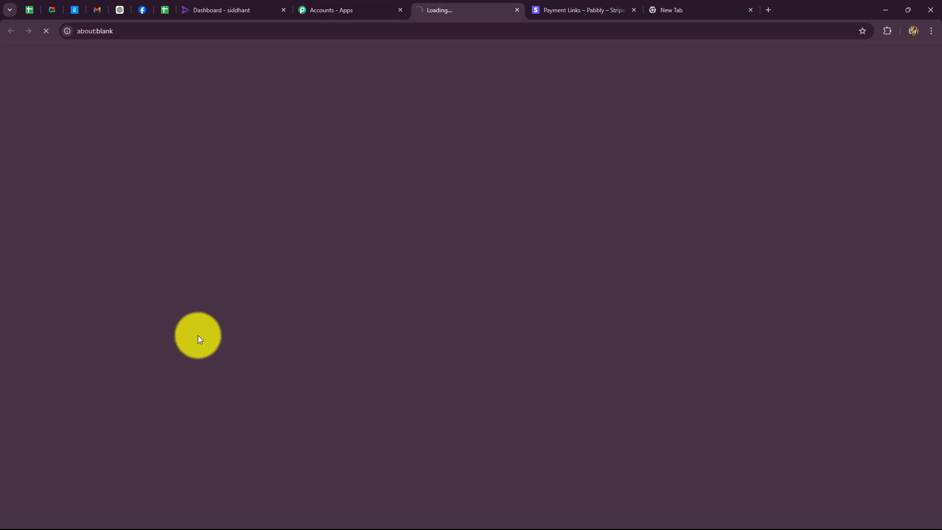
- Create a workflow named "Enroll Rigi User on Stripe Payment" in the Automations For LMS folder
scroll(467, 387, "down", 5)
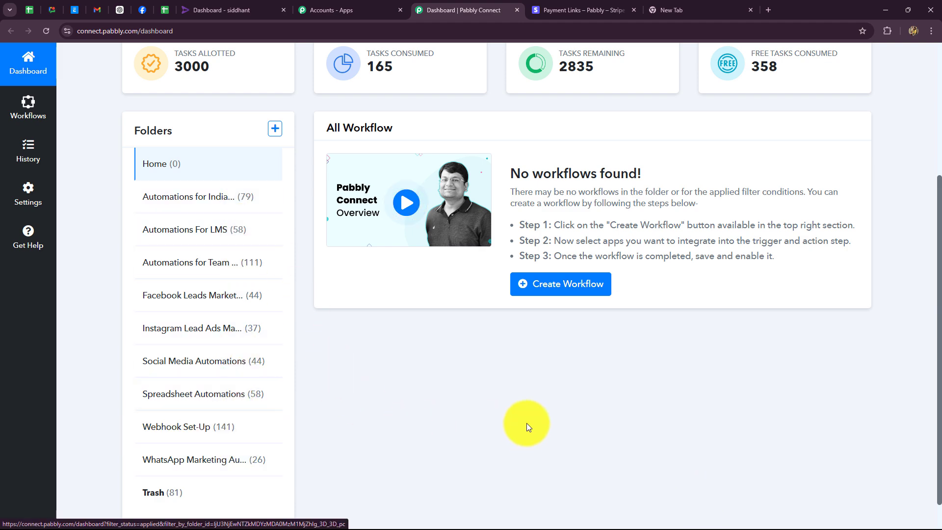
scroll(525, 426, "up", 4)
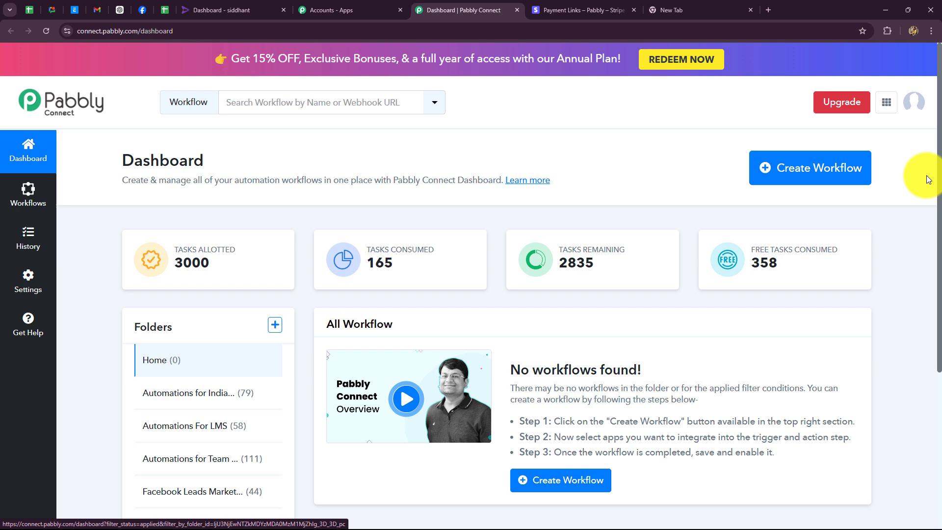
left_click(804, 168)
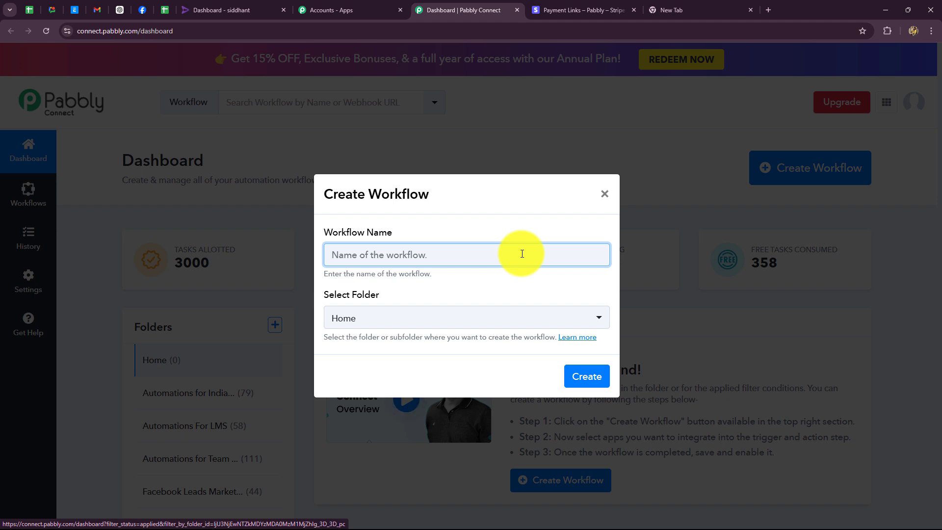
type("Enroll Rigi User on Stripe Payment")
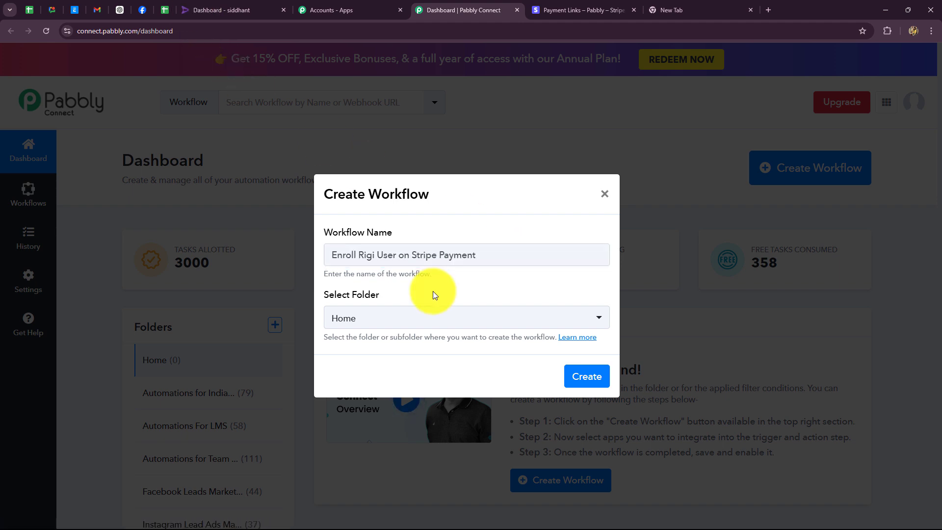
left_click(435, 318)
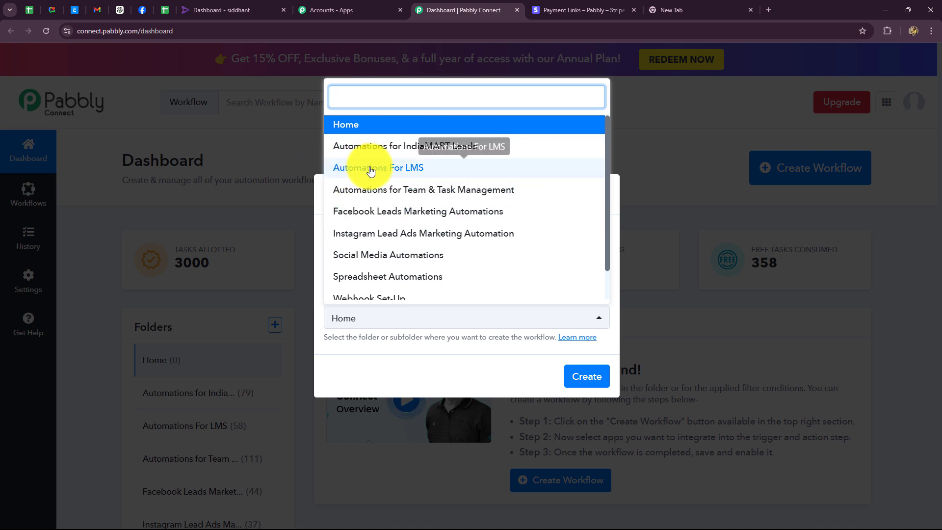
left_click(392, 168)
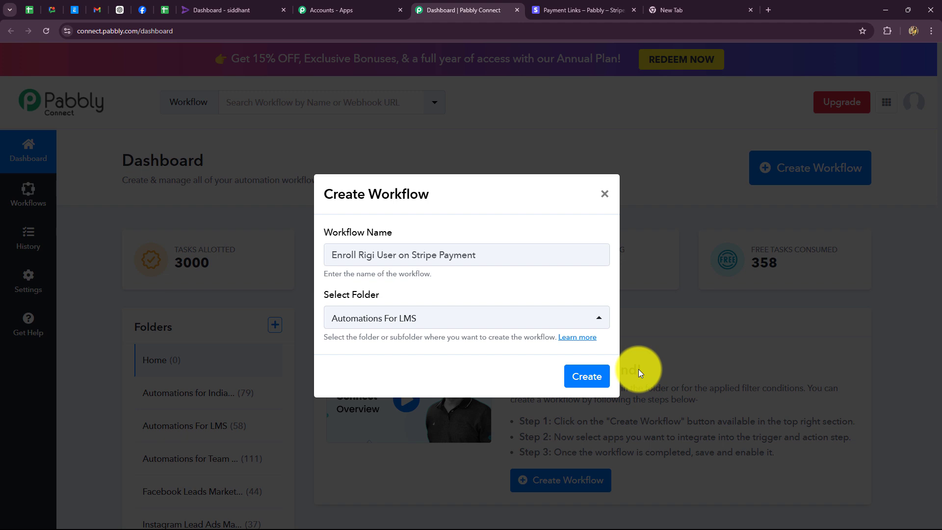
left_click(591, 376)
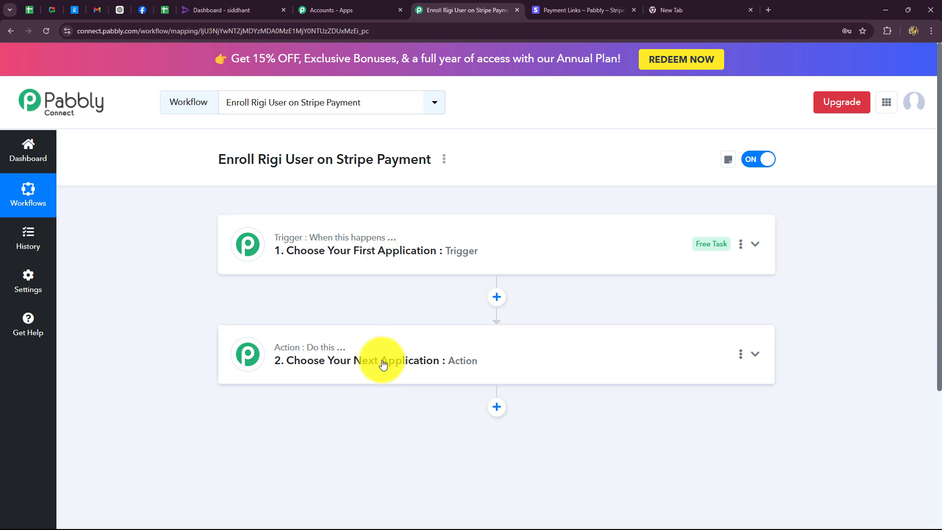
- Find Stripe in the app list and choose it as the workflow's trigger application
left_click(301, 252)
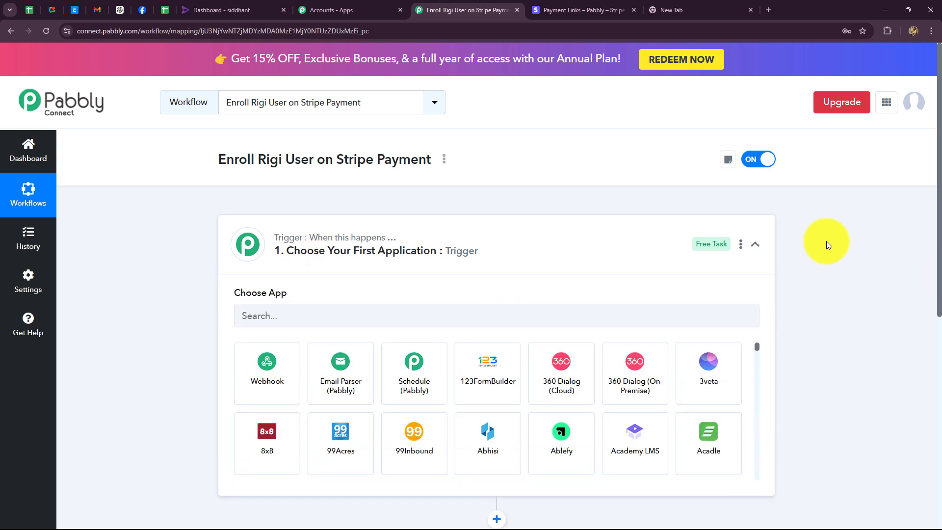
scroll(368, 353, "down", 2)
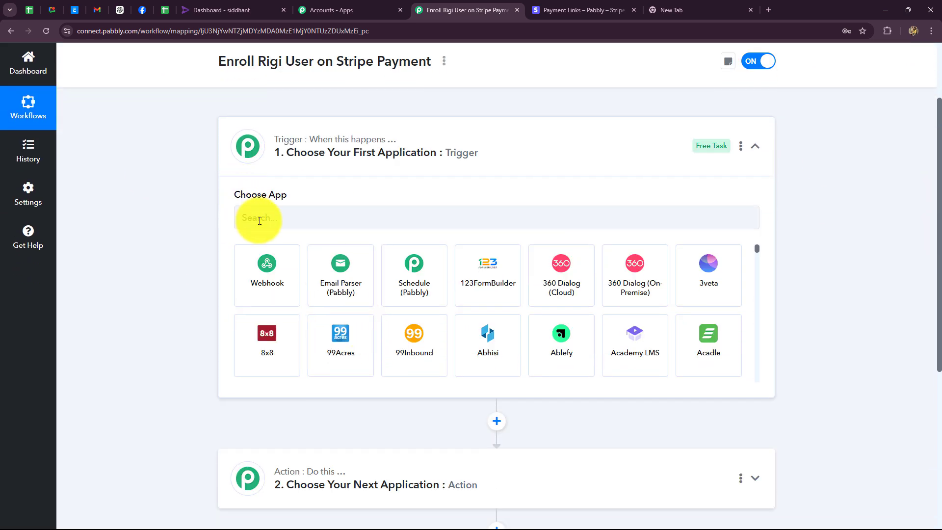
left_click(260, 211)
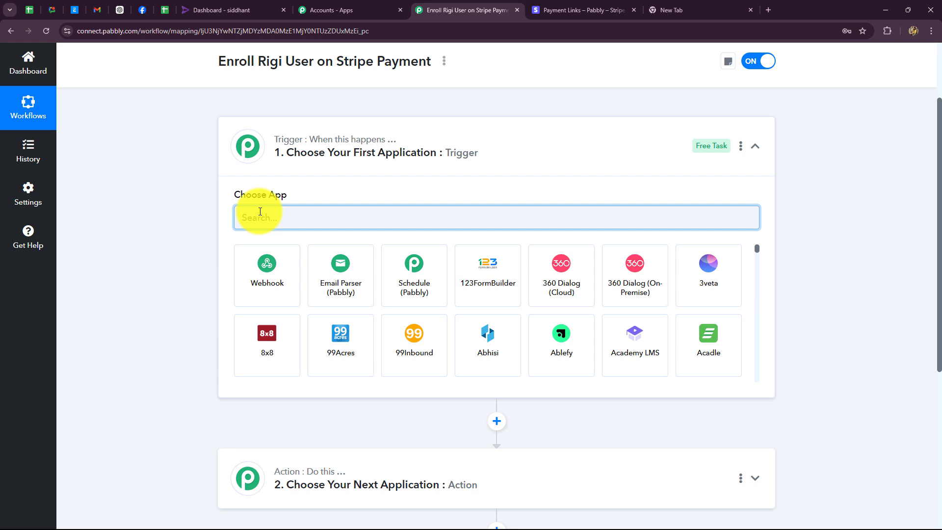
type("Str")
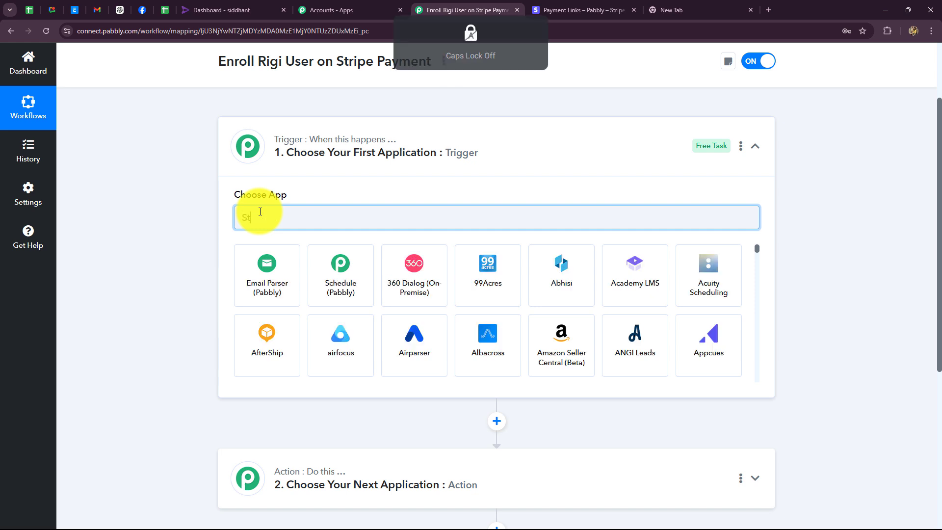
left_click(628, 259)
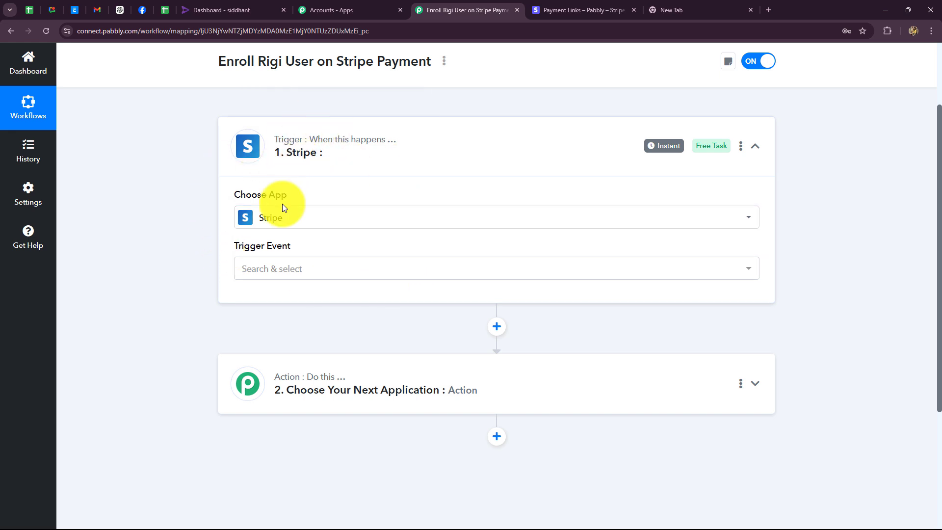
- Look through the Stripe trigger events and set the trigger event to New Order
left_click(290, 272)
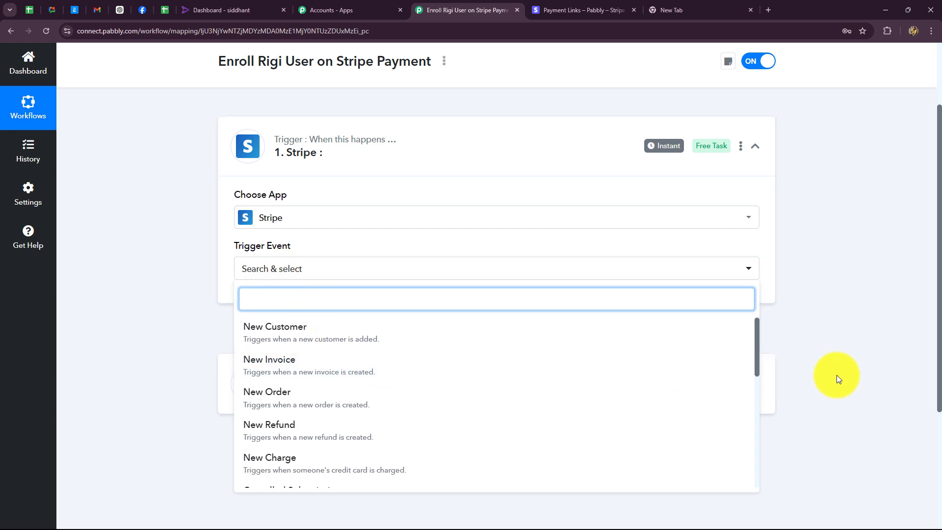
scroll(366, 385, "down", 3)
scroll(364, 387, "up", 3)
scroll(364, 387, "down", 3)
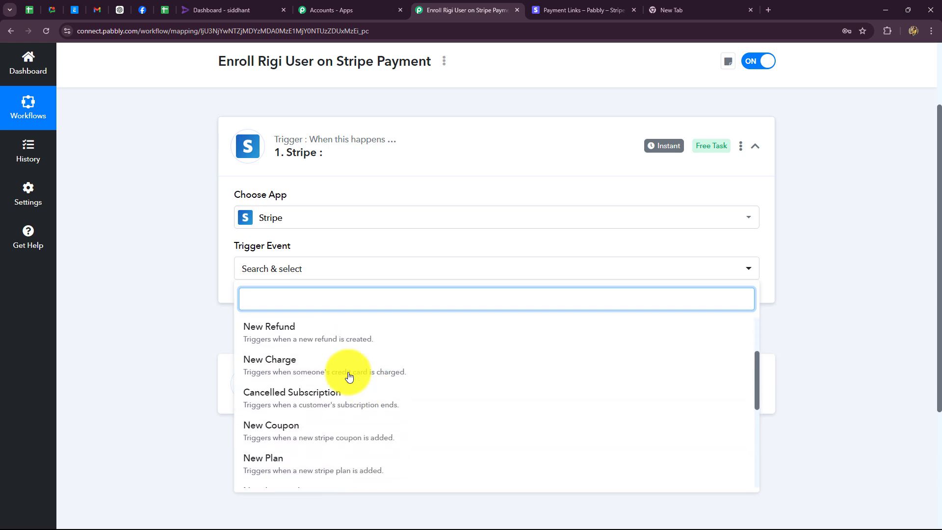
scroll(412, 397, "up", 3)
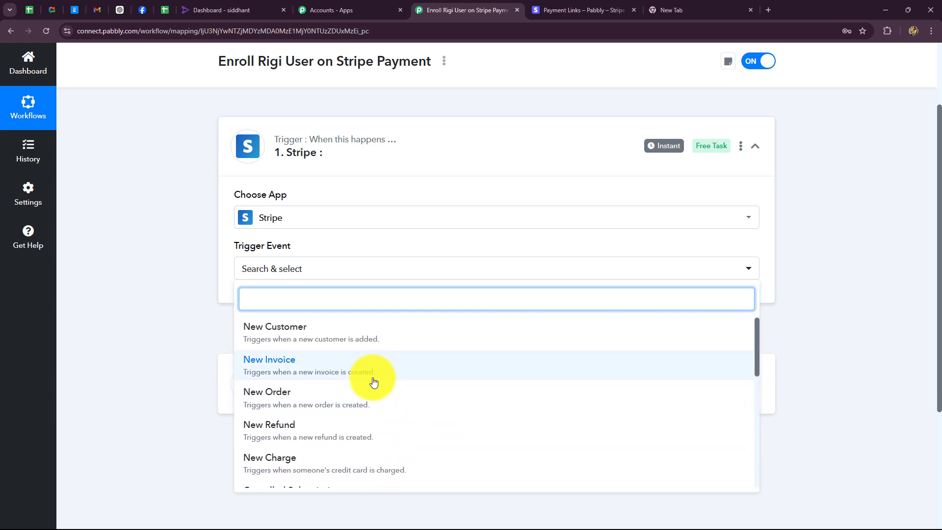
left_click(307, 397)
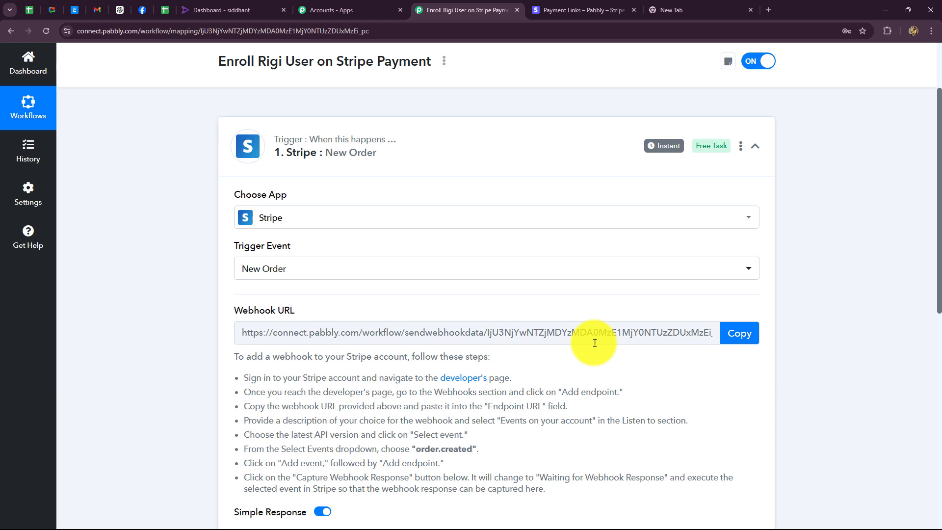
- Review the Stripe webhook setup instructions and copy the trigger's webhook URL
scroll(425, 358, "down", 3)
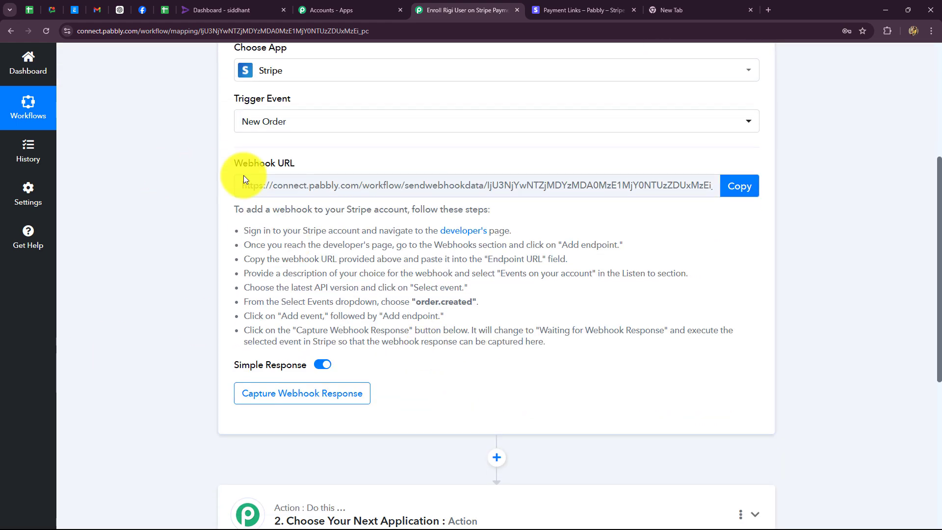
left_click_drag(247, 231, 701, 334)
left_click(595, 380)
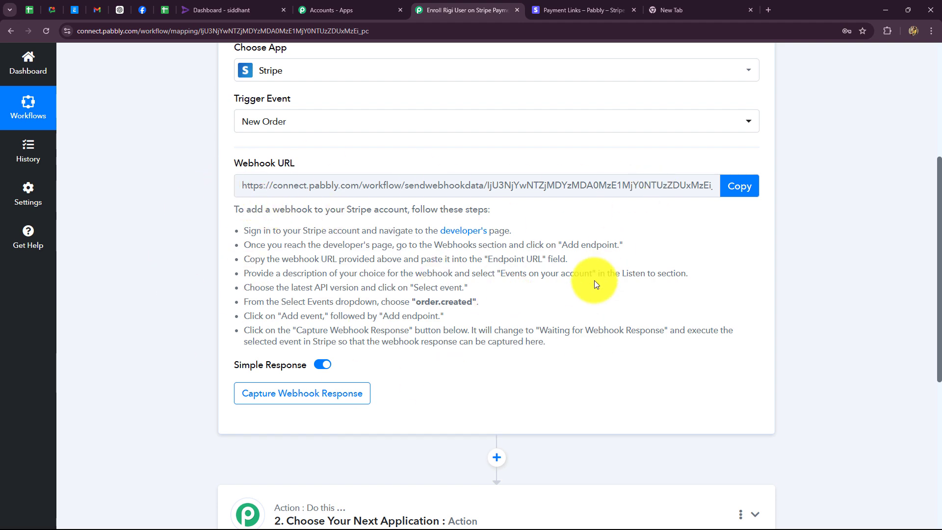
scroll(593, 281, "up", 4)
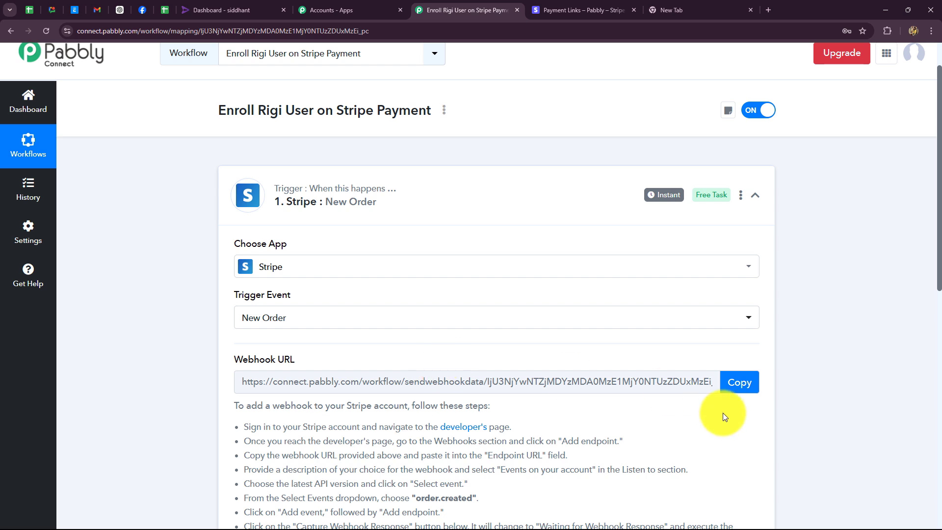
left_click(733, 381)
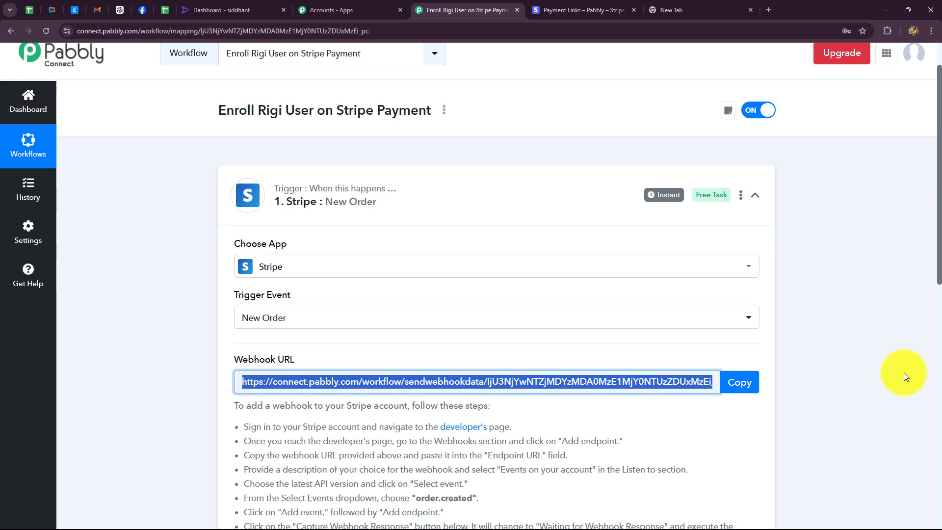
- Switch to Stripe and start adding a new hosted endpoint in the developer event destinations
left_click(593, 8)
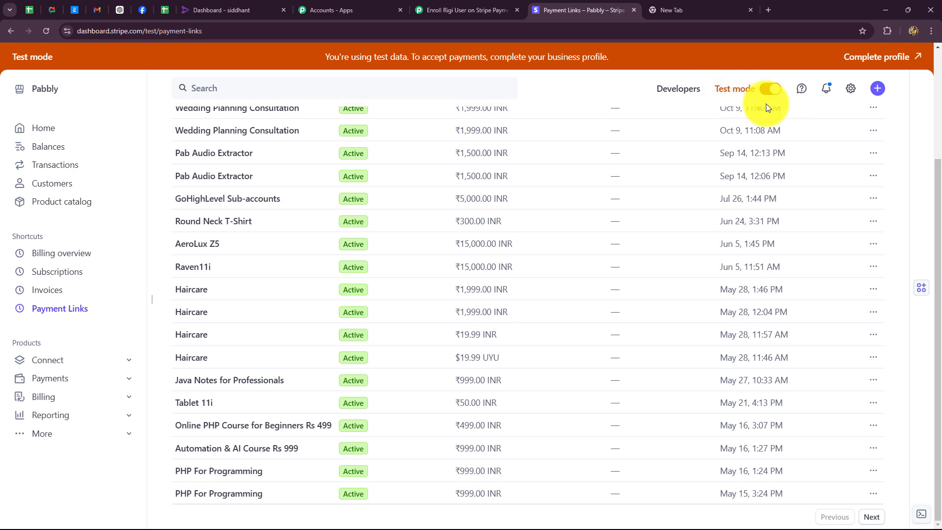
left_click(674, 88)
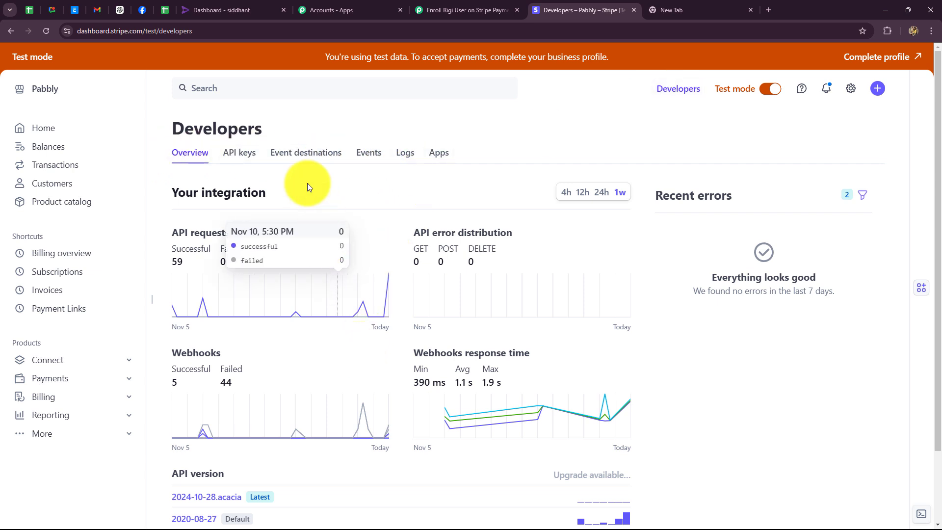
left_click(290, 153)
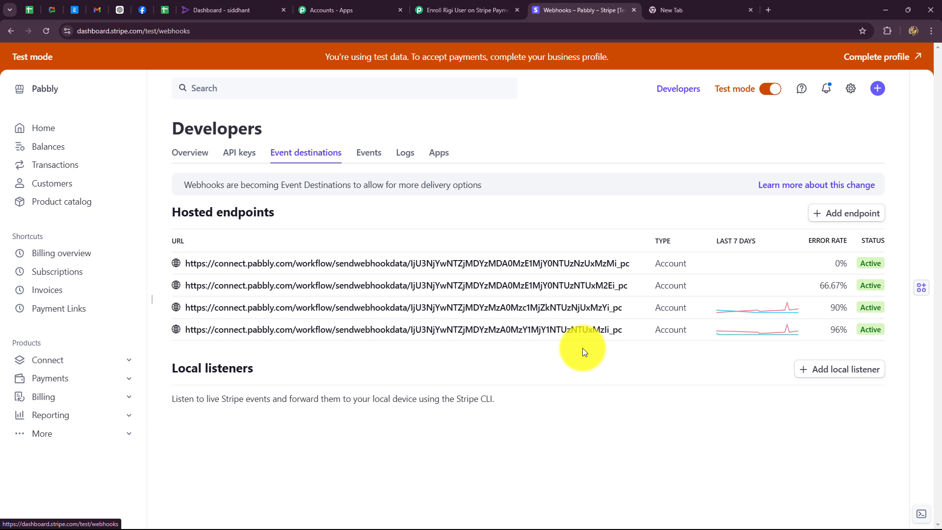
left_click(853, 212)
- Paste the copied Pabbly webhook URL as the endpoint URL and enter "New Order" as the endpoint's description
scroll(110, 348, "down", 1)
scroll(109, 348, "up", 1)
left_click(80, 263)
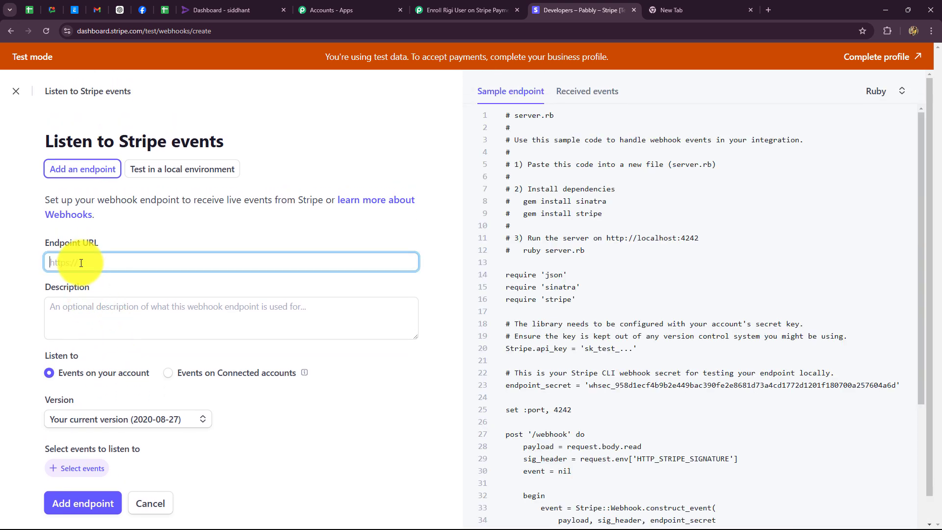
key("ctrl+v")
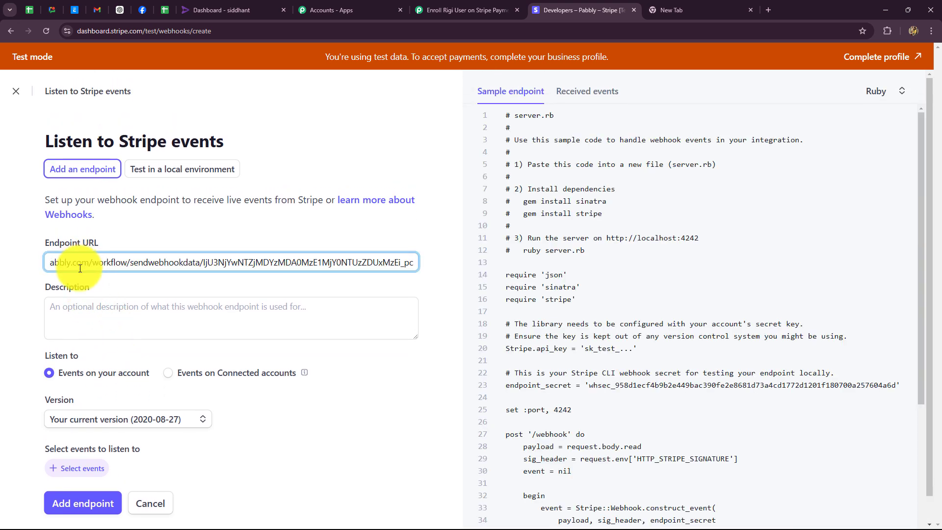
left_click(96, 313)
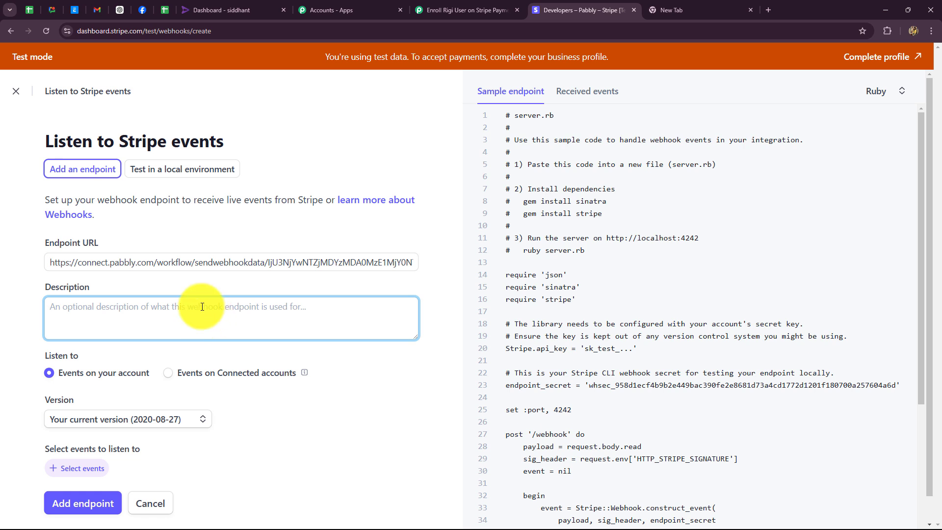
type("New Order")
left_click(251, 287)
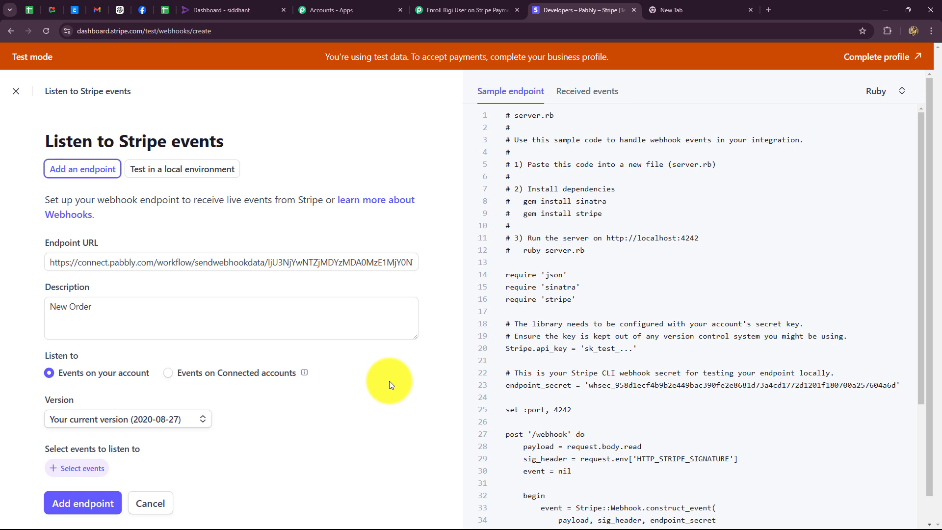
- Select the Checkout event checkout.session.completed for the endpoint to listen to, and create the endpoint
scroll(387, 383, "down", 1)
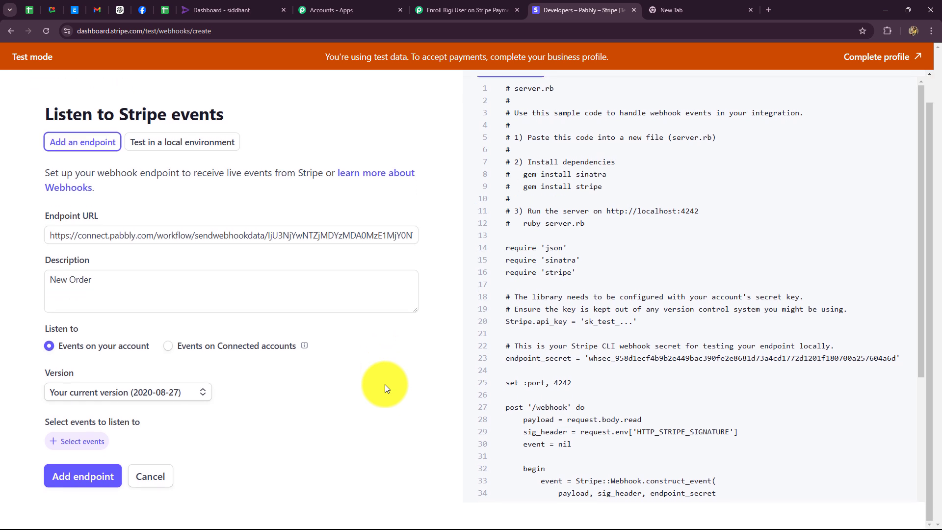
left_click(79, 447)
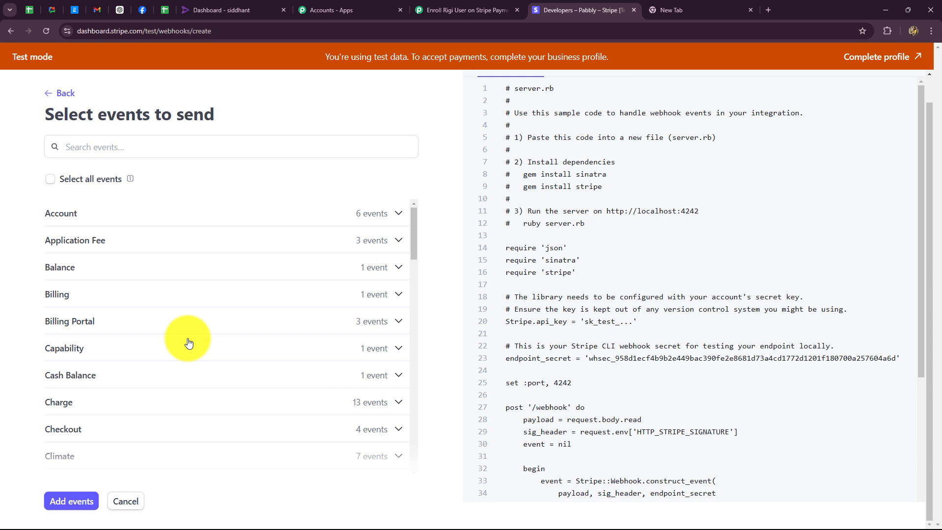
scroll(187, 416, "down", 2)
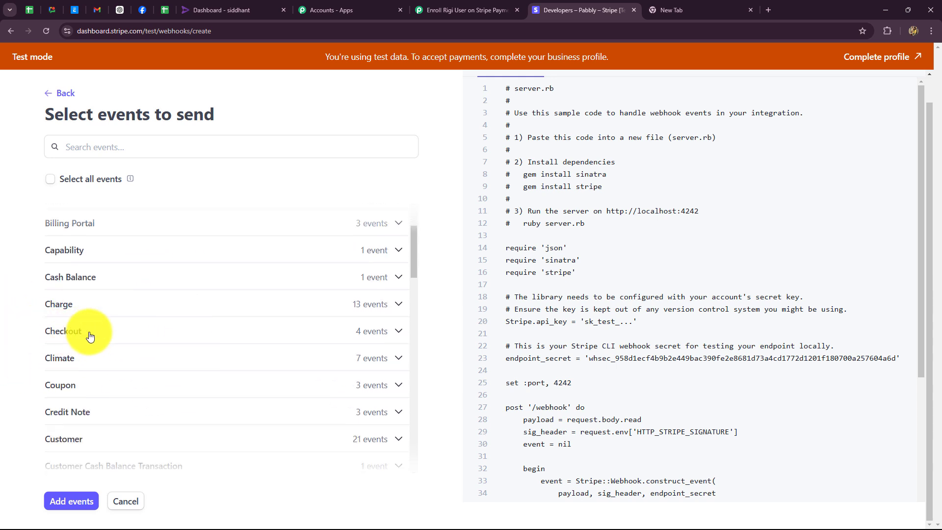
left_click(369, 339)
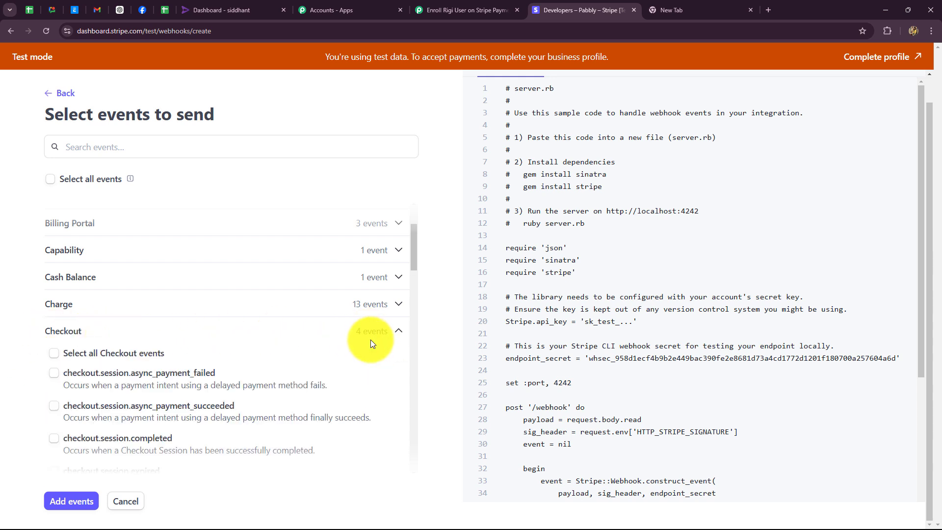
left_click(57, 441)
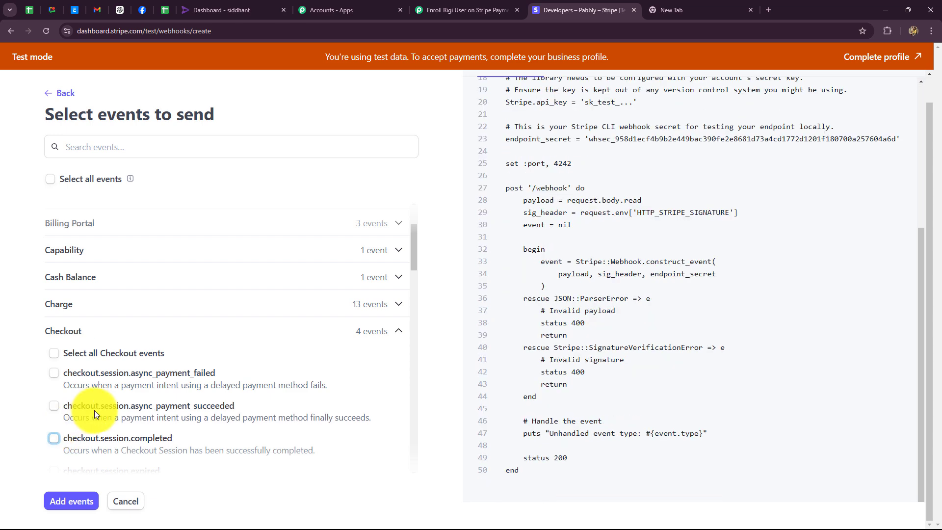
left_click(54, 438)
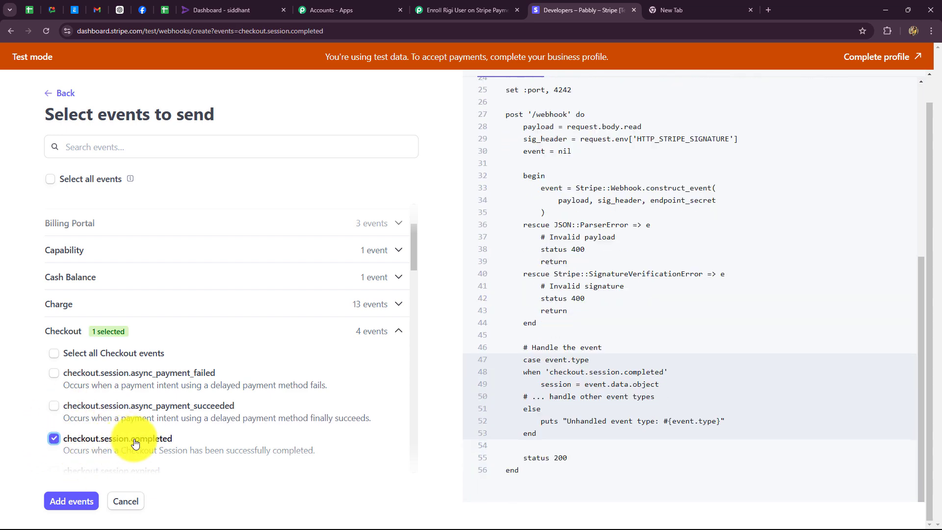
scroll(136, 443, "down", 3)
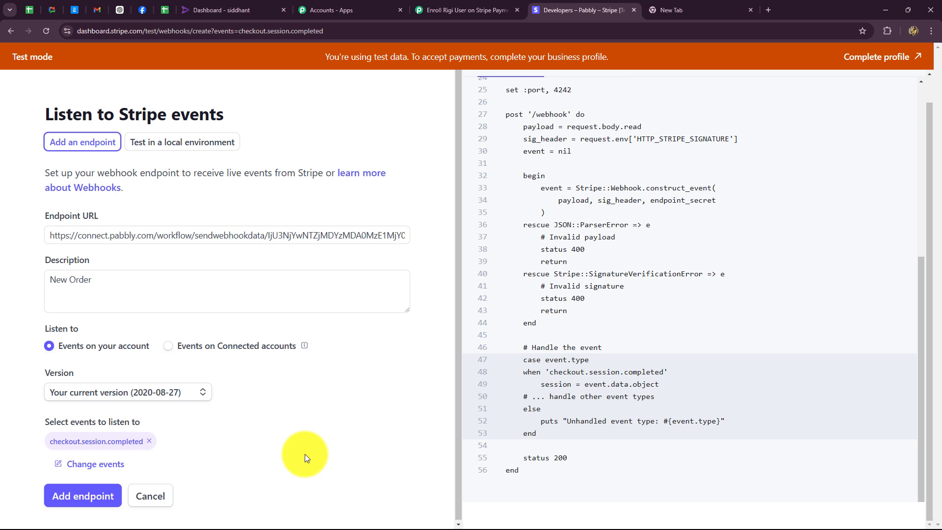
left_click(78, 495)
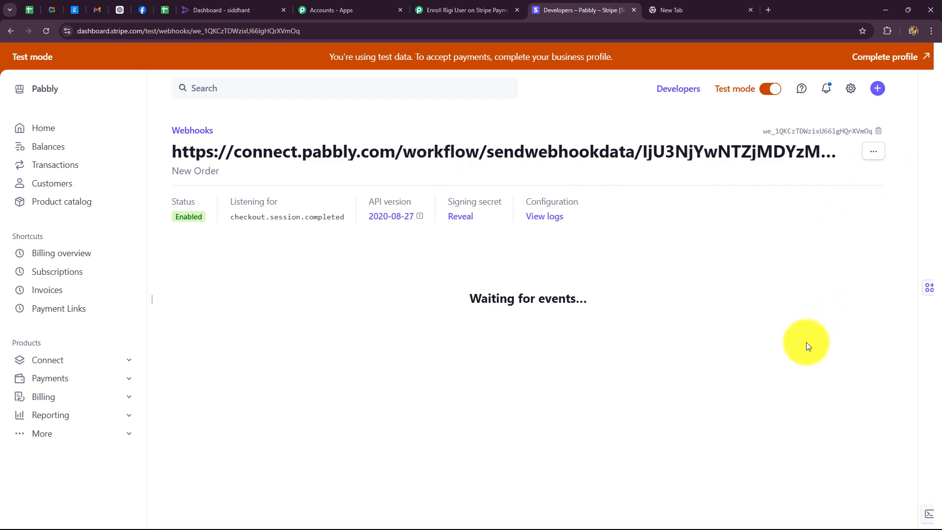
- Check the trigger's webhook capture in Pabbly Connect, and open Stripe's PHP For Programming payment link from May 16, 1:24 PM in the empty browser tab
left_click(458, 16)
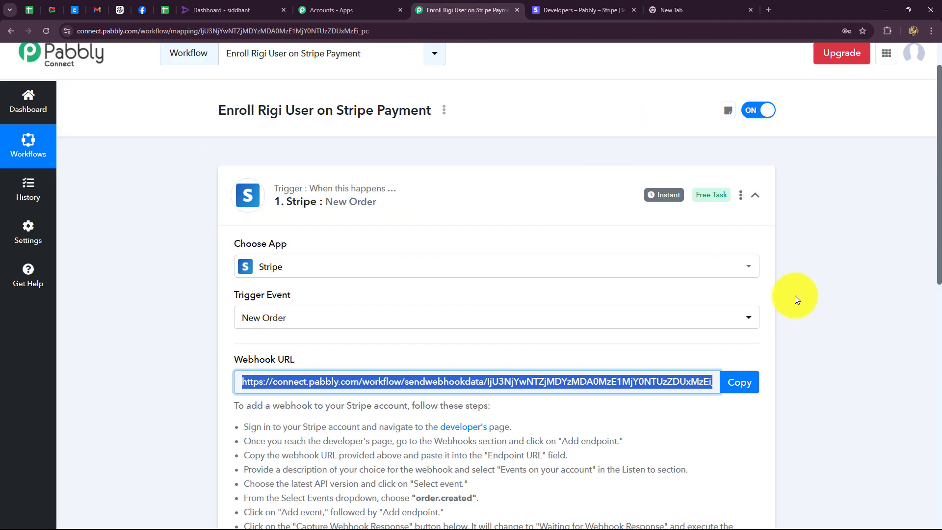
scroll(813, 299, "down", 6)
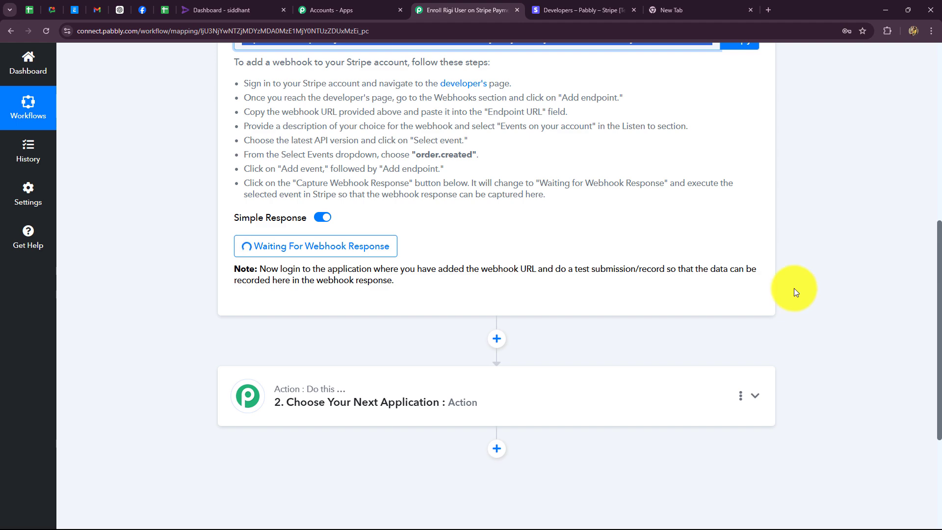
left_click(570, 11)
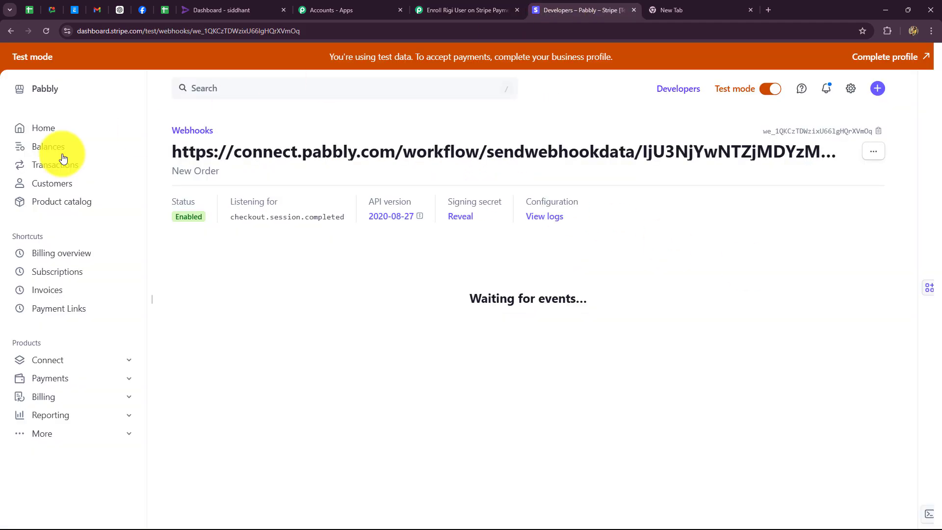
left_click(58, 309)
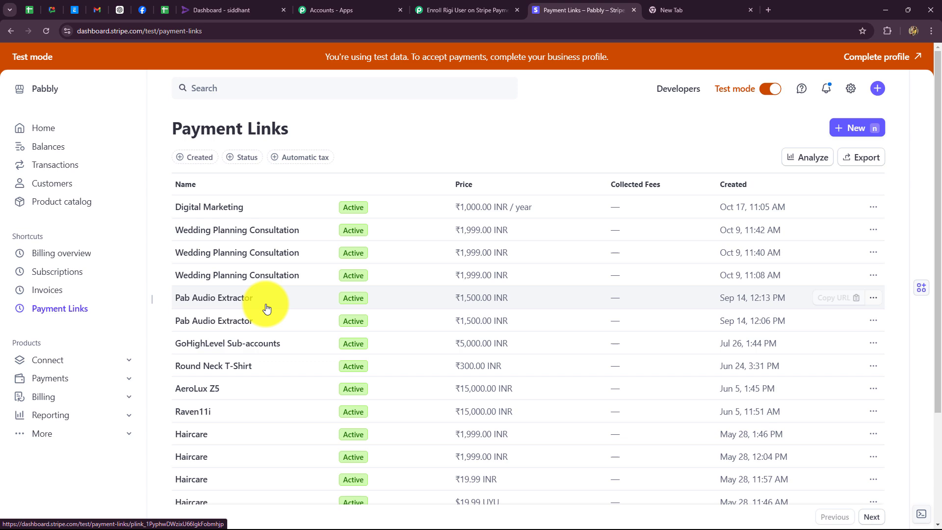
scroll(267, 275, "down", 3)
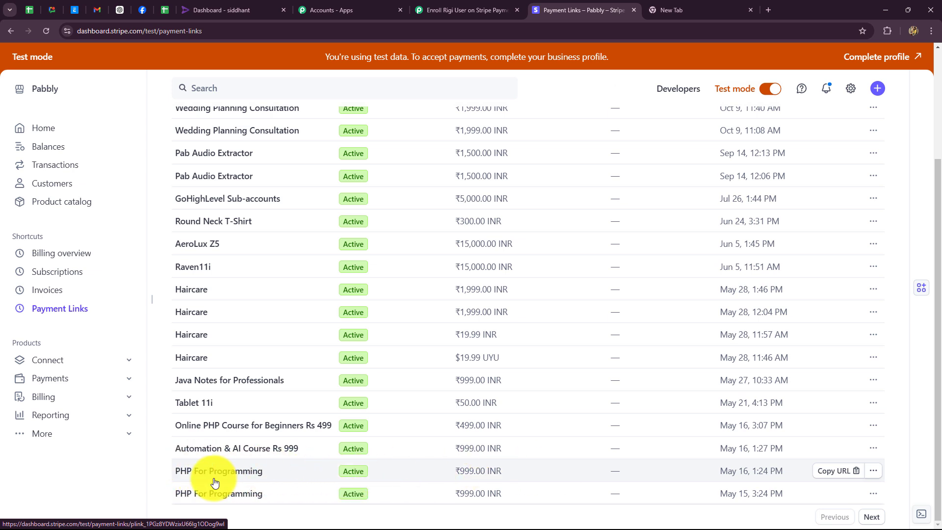
left_click(845, 471)
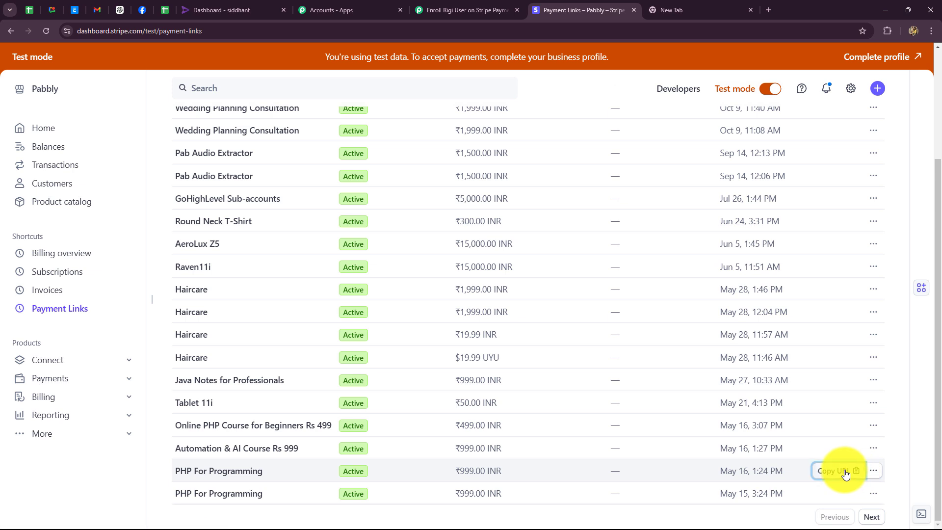
left_click(713, 10)
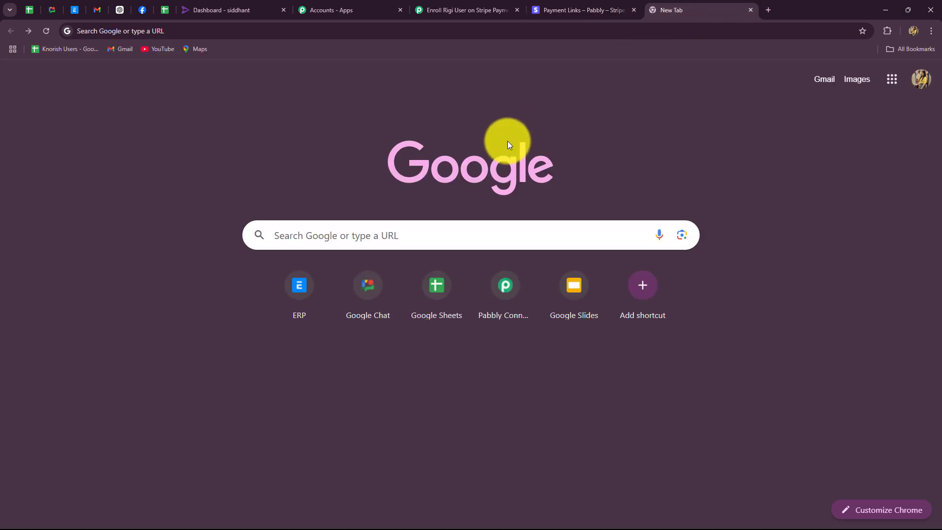
type("https://buy.stripe.com/test_cN25krf9Pd0HbNS5kN")
key("Return")
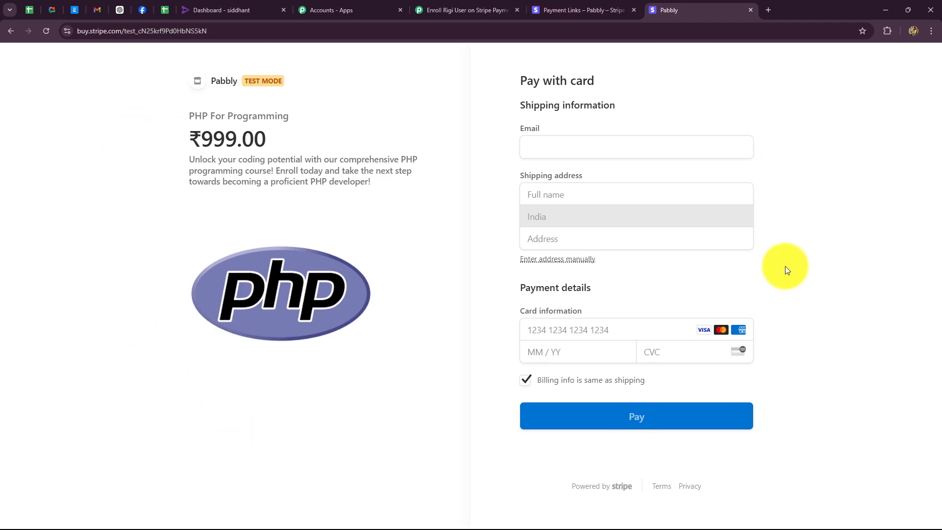
left_click(614, 7)
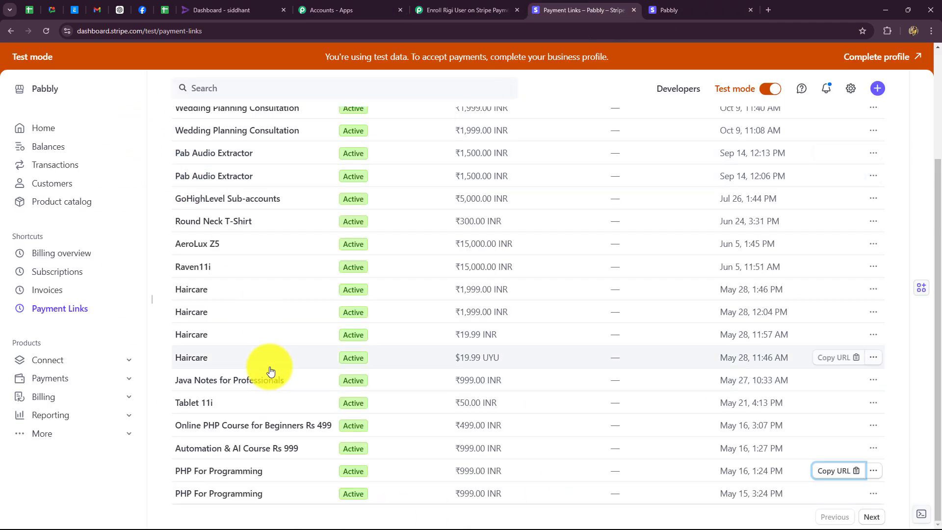
scroll(269, 370, "up", 3)
scroll(271, 370, "down", 3)
left_click(695, 7)
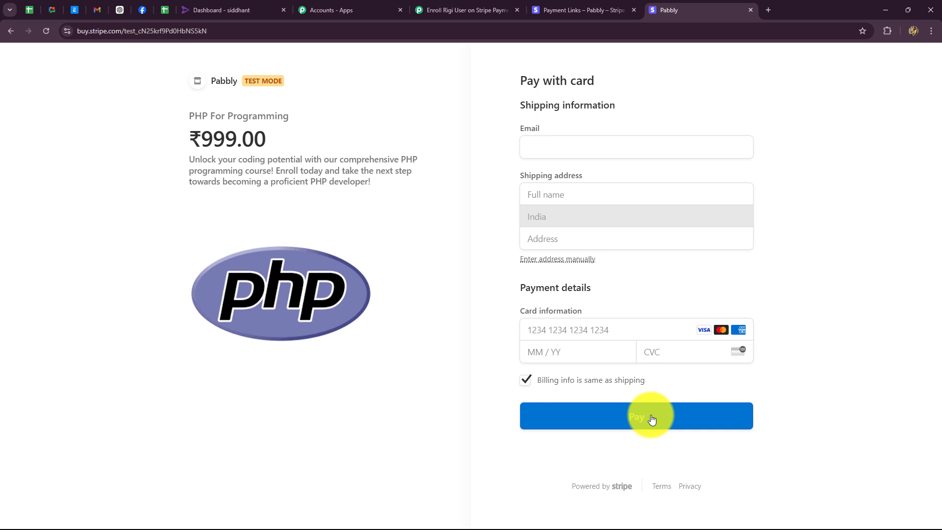
- Fill in the test customer's email and full name on the PHP For Programming checkout page
left_click(540, 146)
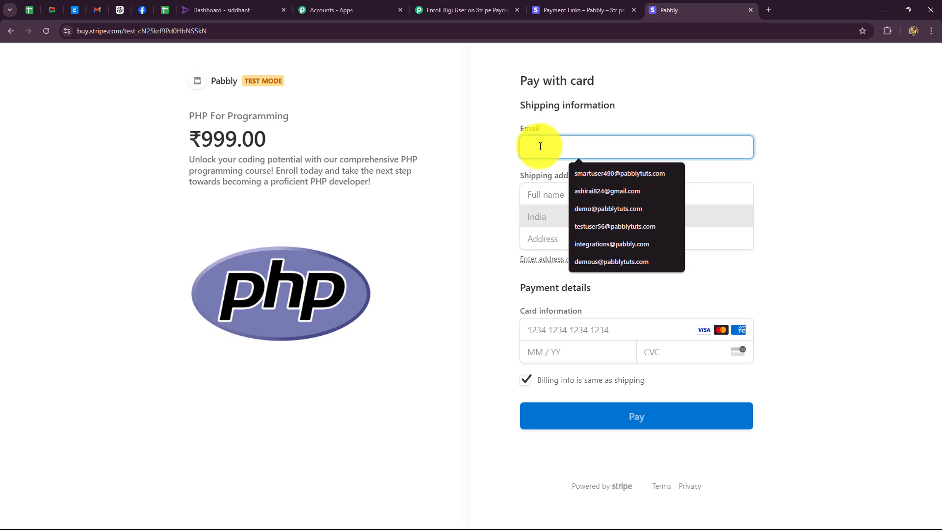
key("ctrl+v")
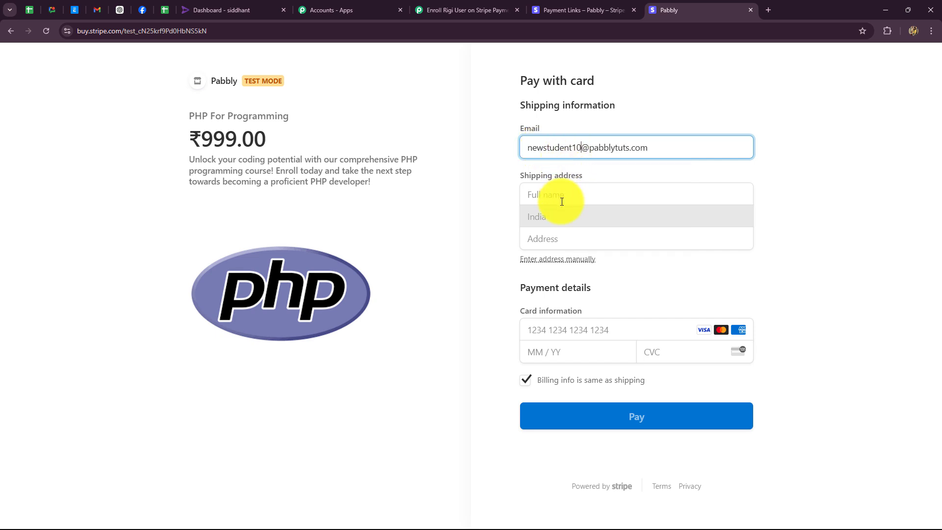
left_click(561, 202)
key("Caps_Lock")
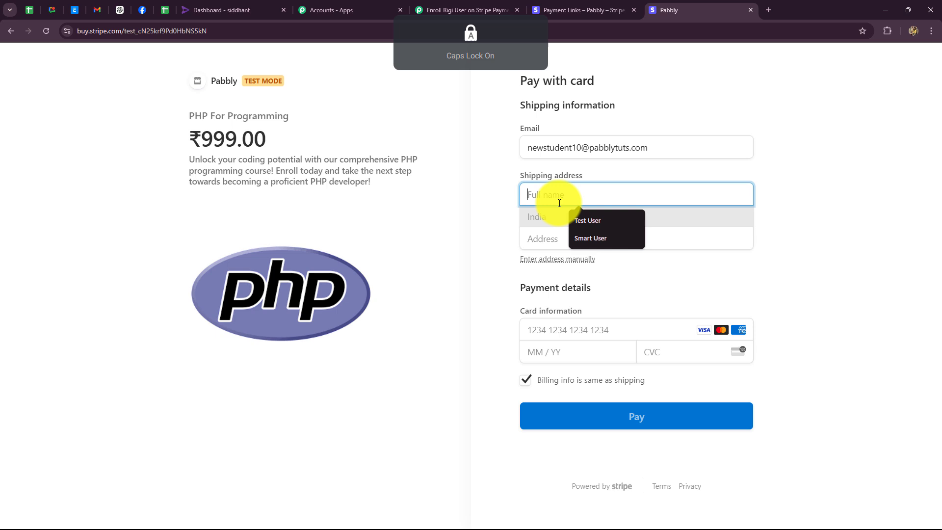
type("Na")
type("ew")
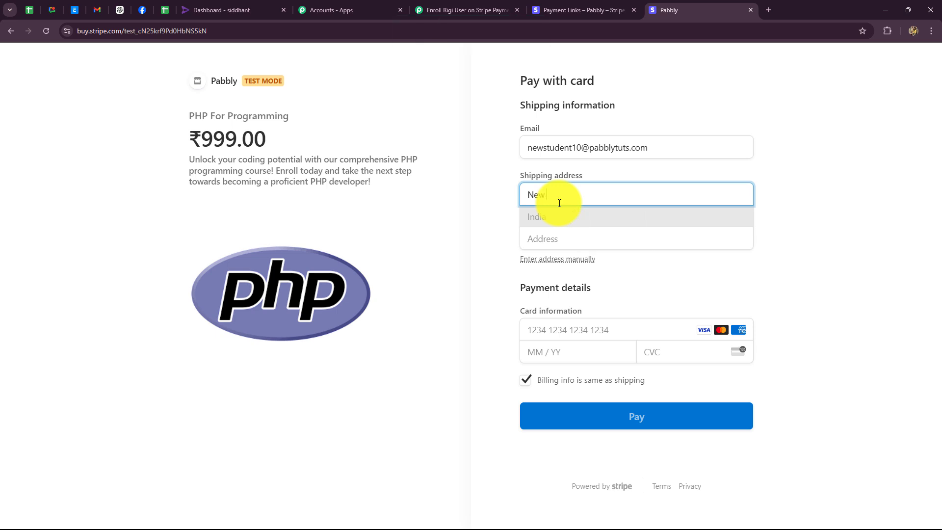
key("Caps_Lock")
type("Student")
key("Tab")
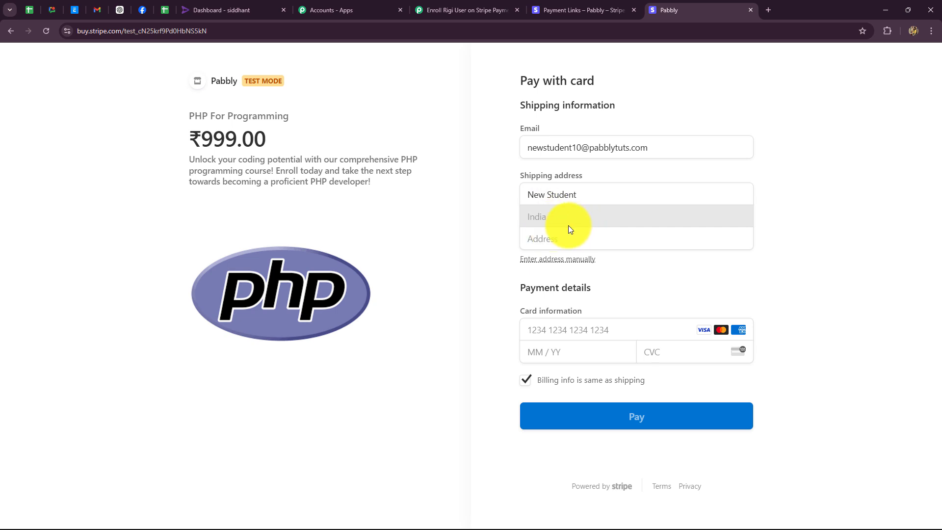
- Fill in the customer's shipping address with the saved street, city and postal code entries, and choose the state
left_click(562, 246)
left_click(598, 265)
left_click(544, 277)
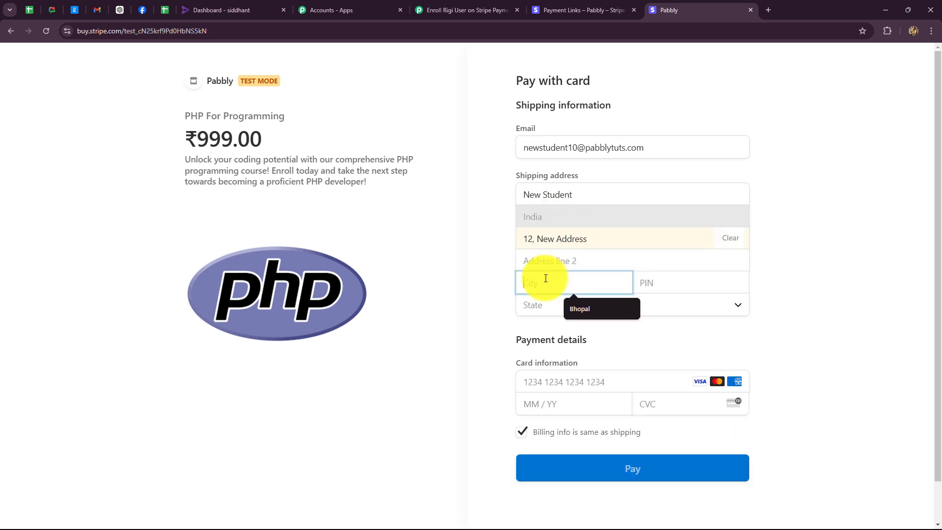
left_click(597, 316)
left_click(657, 292)
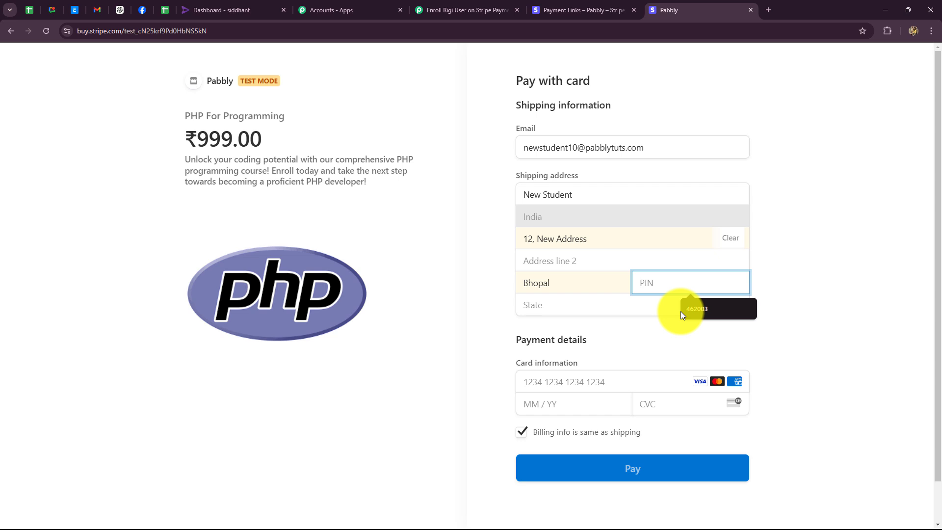
left_click(684, 311)
left_click(567, 309)
key("m")
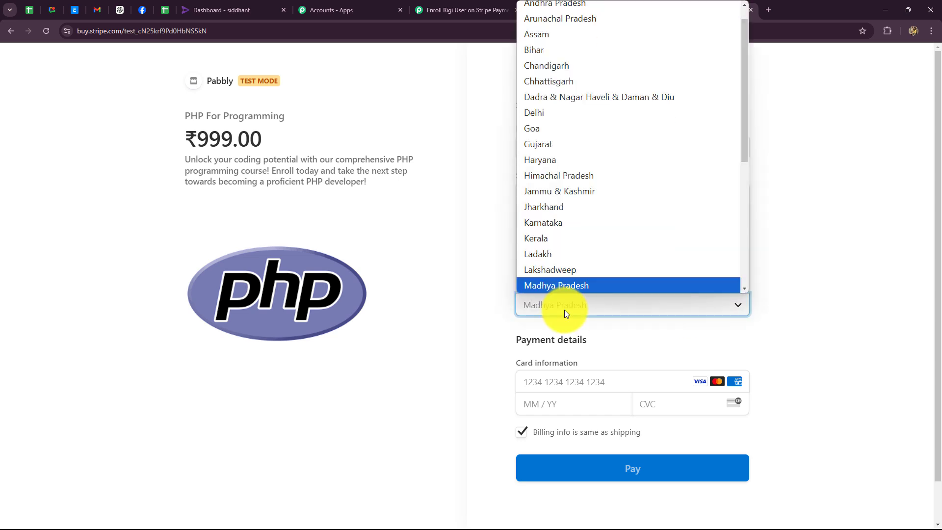
left_click(584, 286)
- Enter the test card's number, expiry date and CVC, and submit the payment
left_click(553, 382)
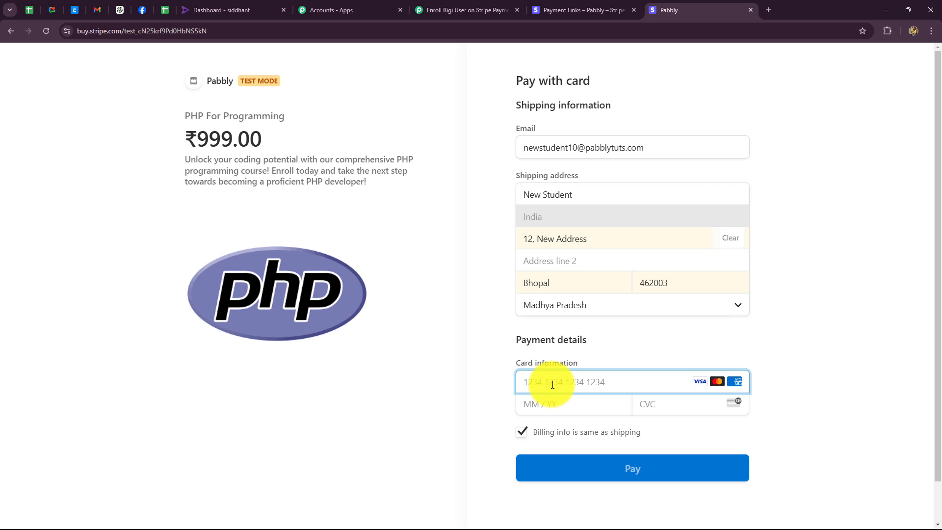
type("4242424242424242")
type("03")
type("26")
left_click(648, 405)
type("345")
left_click(611, 467)
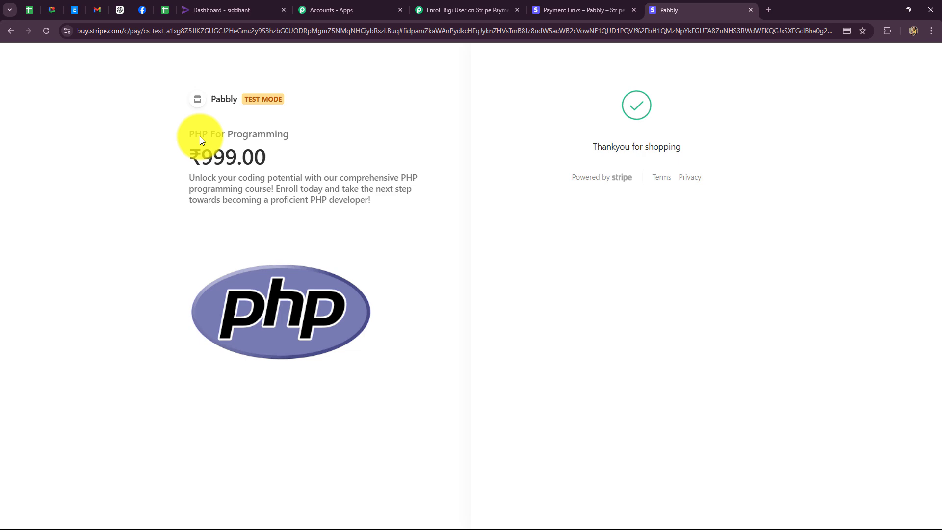
- Return to the Pabbly Connect workflow and examine the captured Stripe response's event type, object, ID and checkout status
left_click(443, 9)
scroll(770, 235, "down", 5)
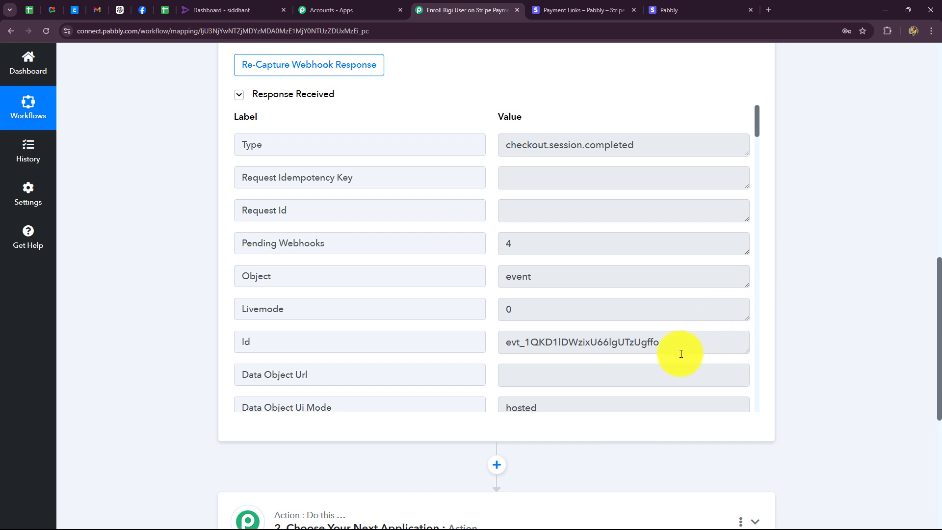
left_click_drag(652, 147, 512, 147)
left_click(486, 155)
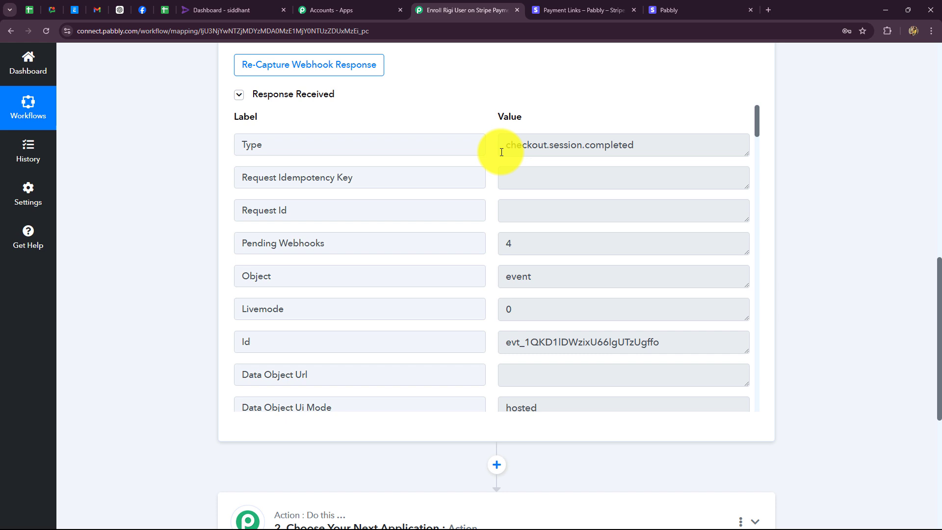
left_click(501, 145)
left_click_drag(501, 146, 742, 146)
left_click(670, 172)
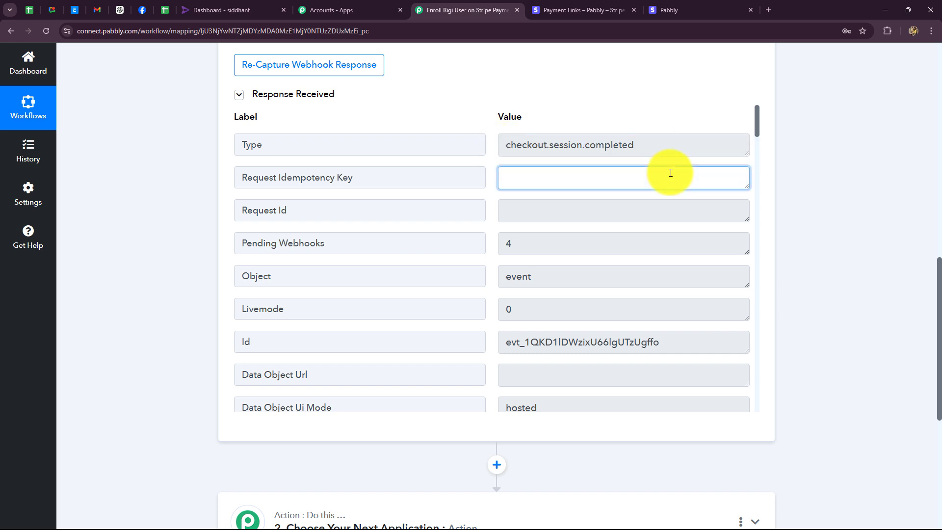
double_click(518, 276)
scroll(490, 221, "down", 3)
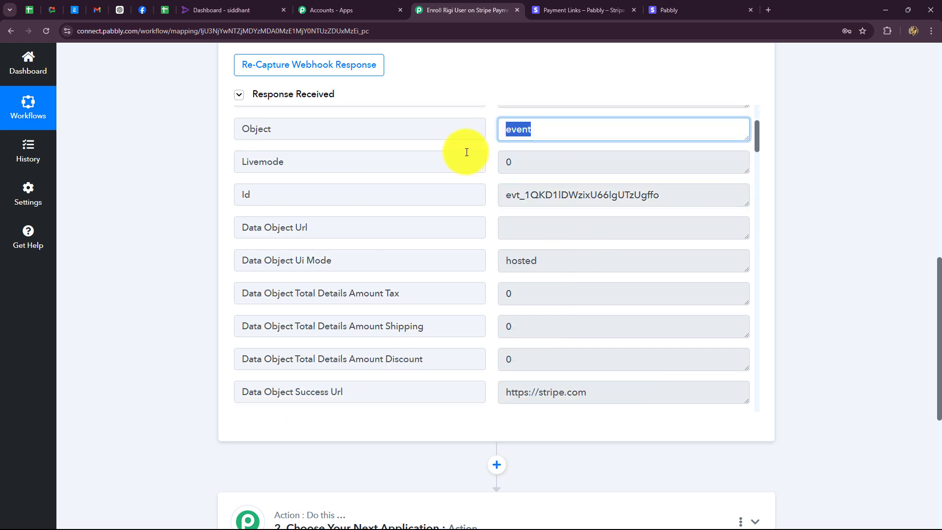
double_click(626, 195)
scroll(465, 254, "down", 3)
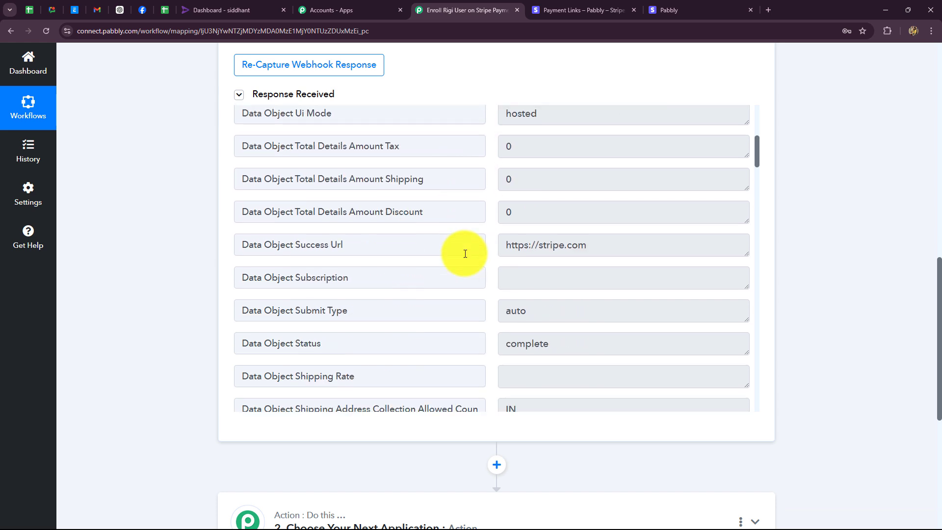
scroll(465, 254, "down", 4)
double_click(570, 149)
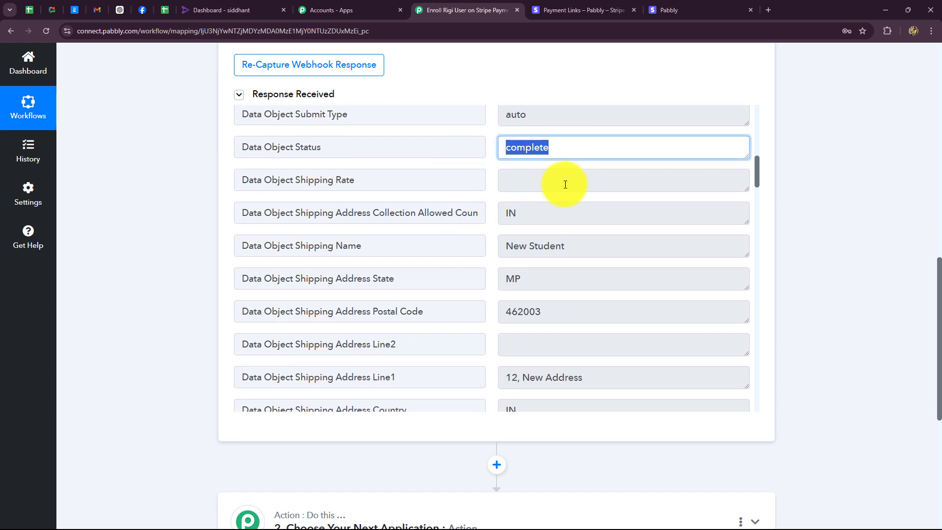
- Examine the customer's shipping name, state, postal code, street, country and city, and the payment fields in the captured response
scroll(510, 285, "down", 2)
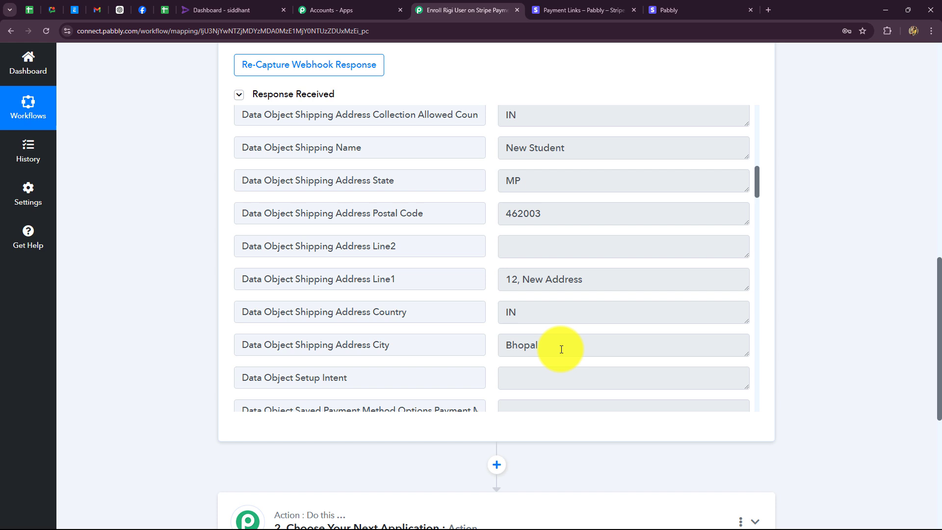
double_click(545, 116)
left_click(578, 152)
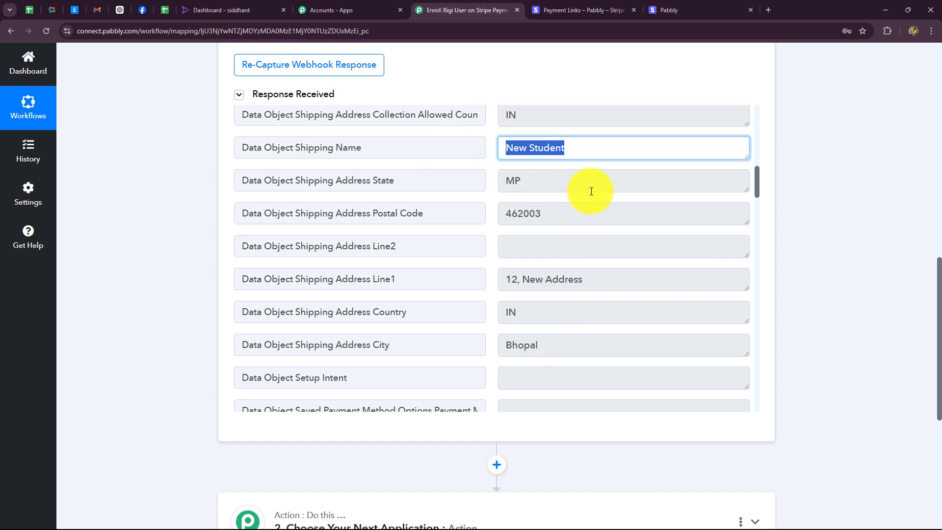
left_click(592, 187)
left_click(564, 214)
left_click(510, 281)
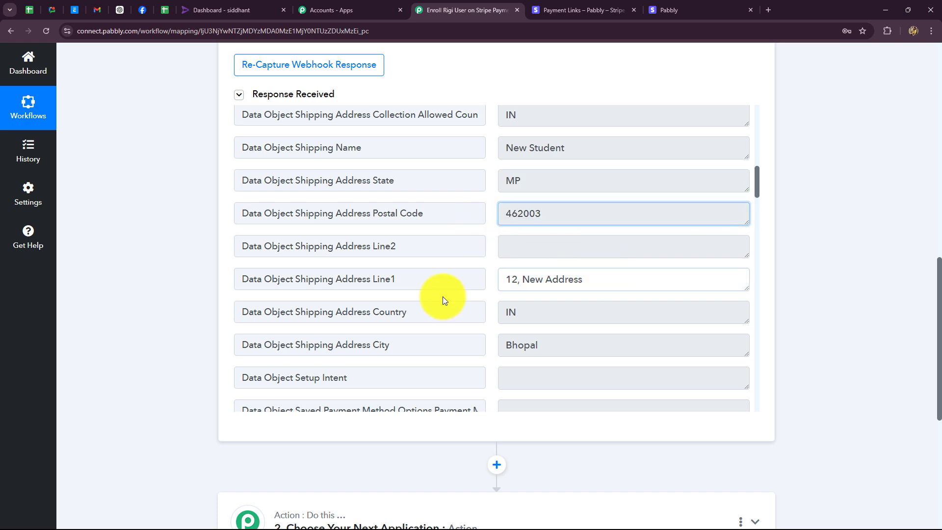
scroll(515, 344, "down", 2)
left_click(551, 239)
scroll(546, 255, "down", 5)
left_click(525, 236)
scroll(605, 305, "down", 3)
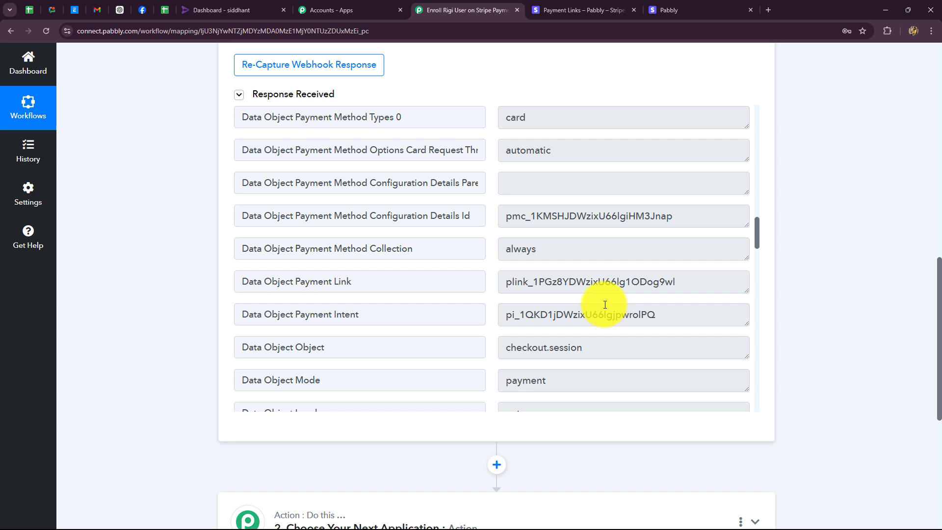
- Locate the payment link ID among the payment fields of the captured Stripe response
scroll(605, 304, "down", 3)
scroll(604, 304, "down", 1)
scroll(605, 305, "up", 3)
scroll(590, 309, "down", 1)
scroll(590, 309, "down", 2)
scroll(590, 309, "up", 2)
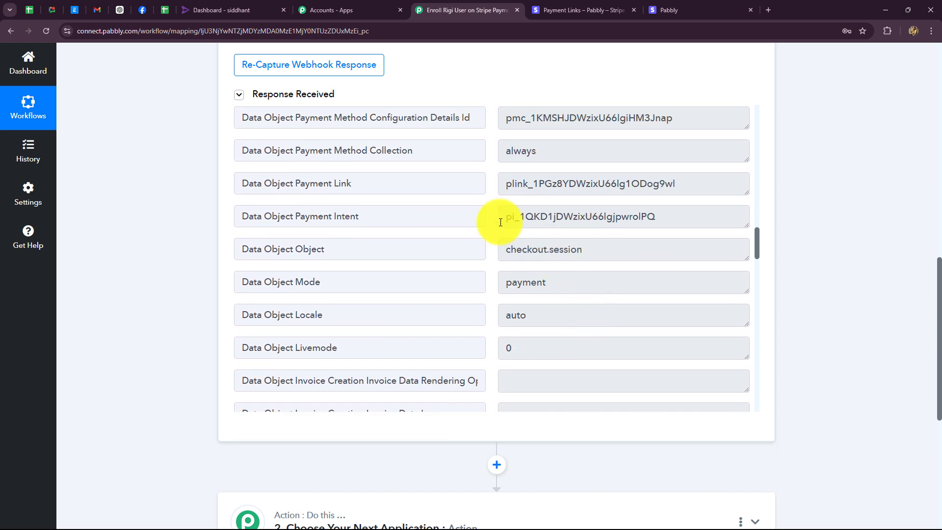
left_click(500, 187)
left_click_drag(657, 219, 499, 195)
double_click(692, 183)
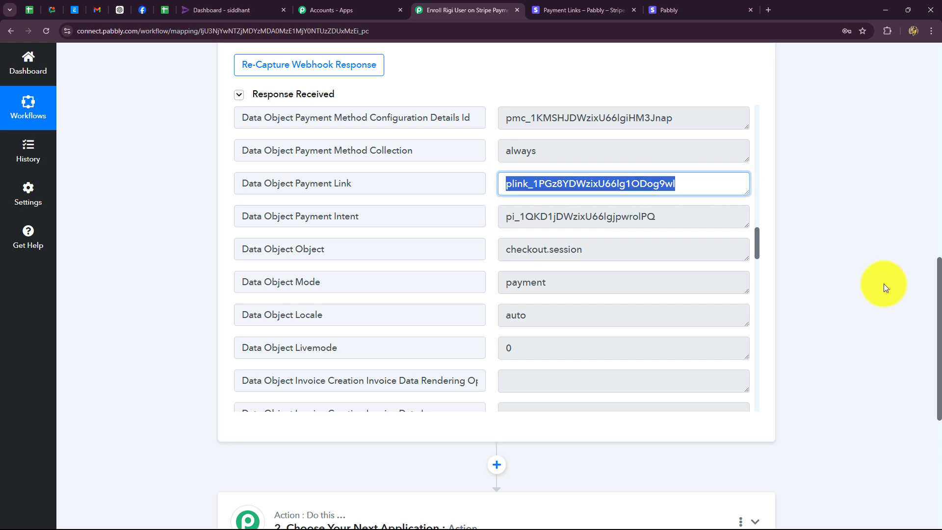
left_click(691, 184)
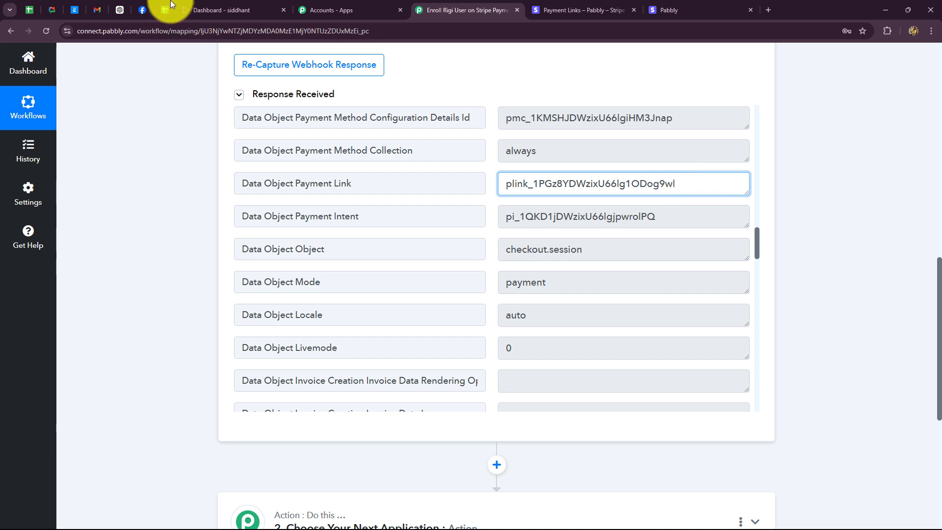
- Look over Stripe's payment links list, and go back to the workflow's unconfigured second action in Pabbly Connect
left_click(225, 10)
left_click(456, 15)
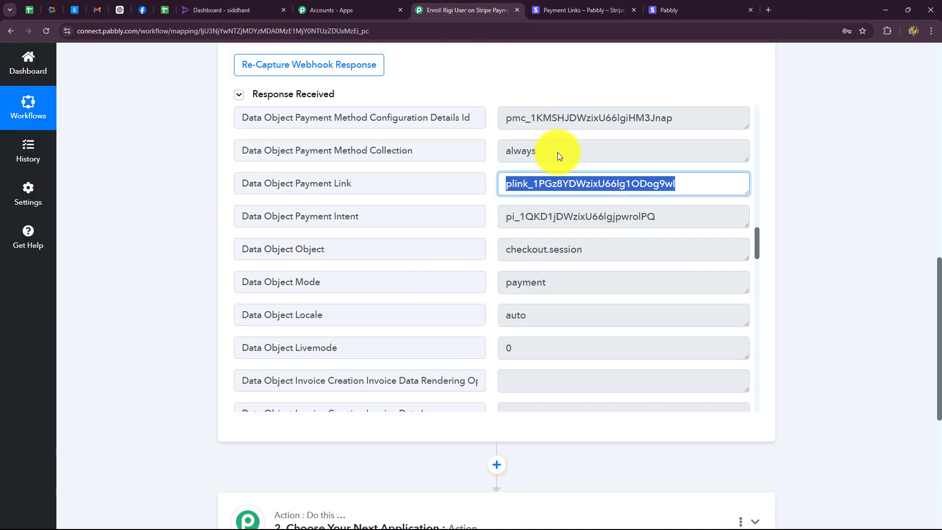
key("ctrl+Tab")
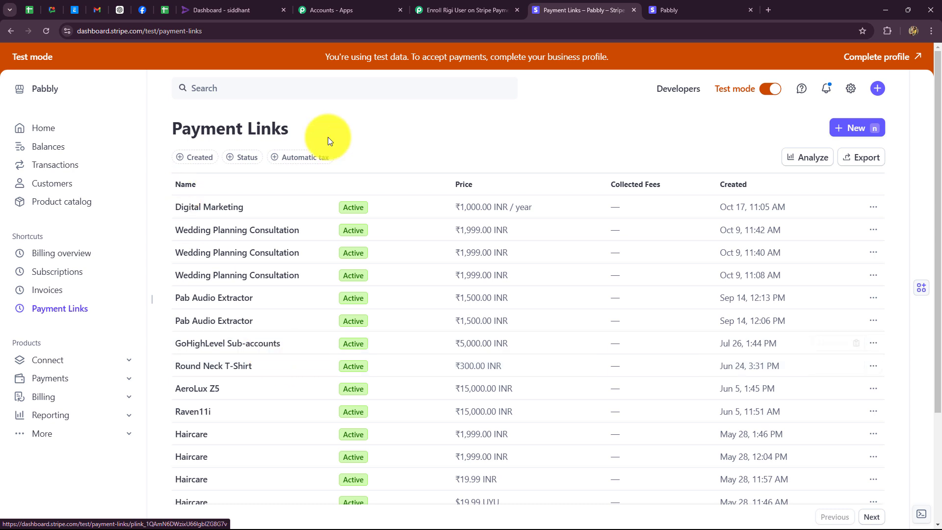
left_click(441, 5)
scroll(364, 364, "down", 4)
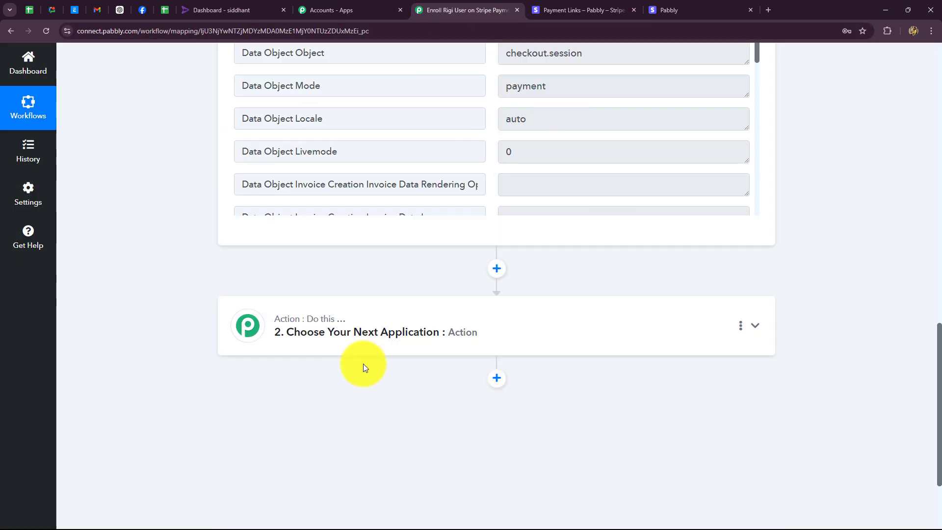
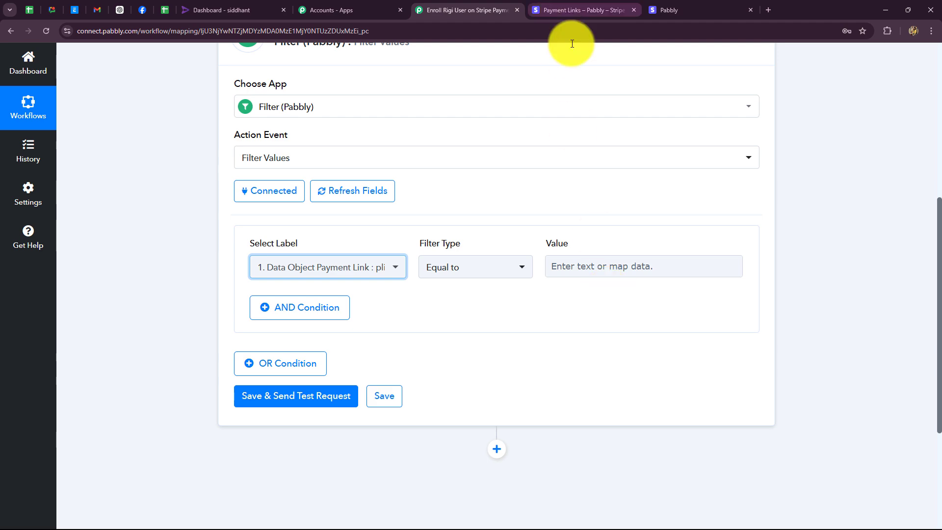
- Open Stripe's PHP For Programming payment link from May 16, 1:24 PM, and copy its plink ID from the page address
left_click(569, 11)
scroll(294, 294, "down", 3)
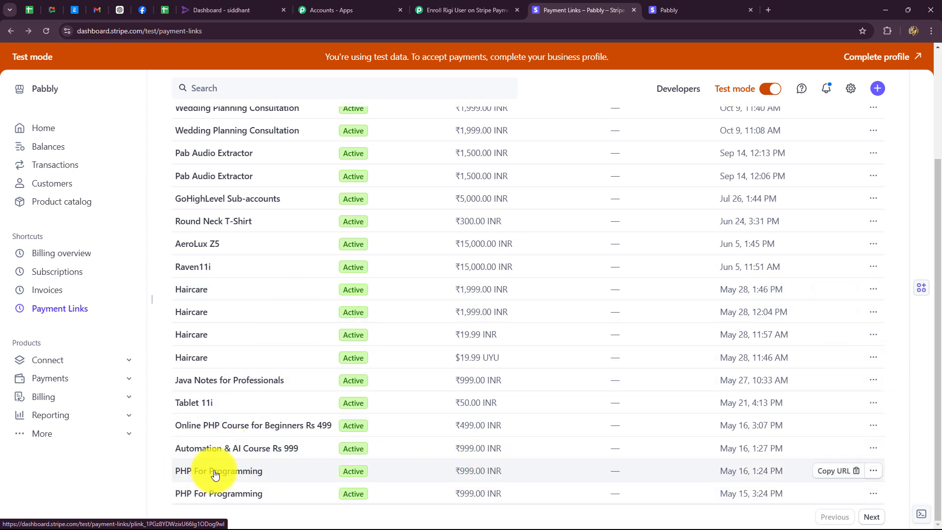
left_click(208, 472)
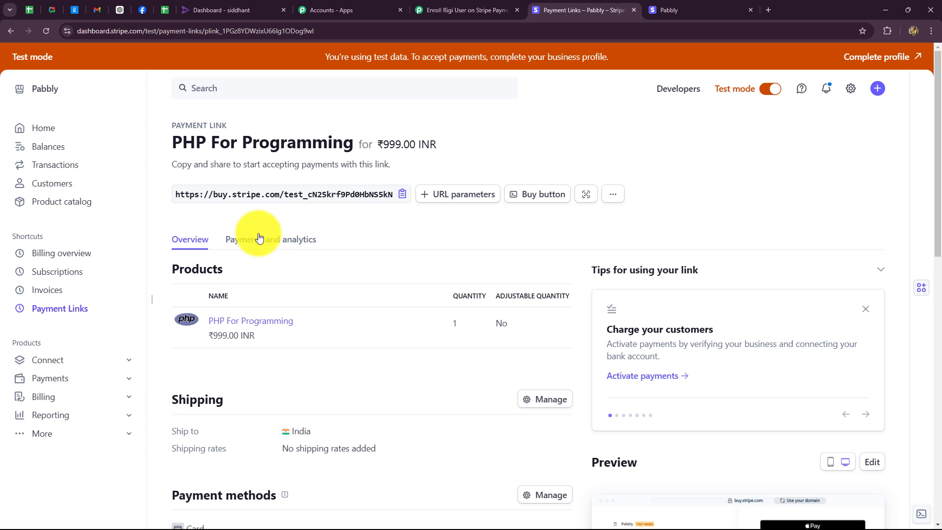
left_click_drag(314, 30, 201, 34)
key("ctrl+c")
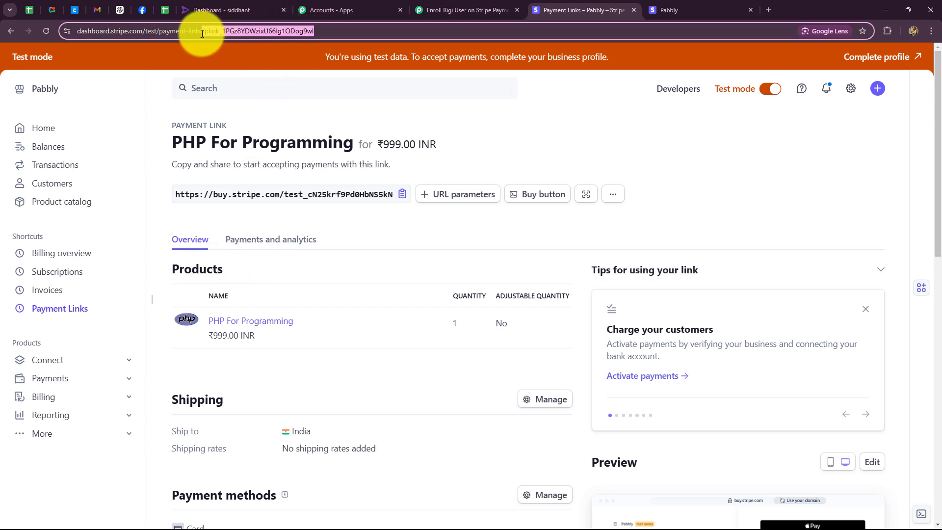
- Set the Pabbly filter condition's value to the copied payment link ID, plink_1PGz8YDWzixU66lg1ODog9wl
left_click(515, 5)
left_click(564, 268)
key("ctrl+v")
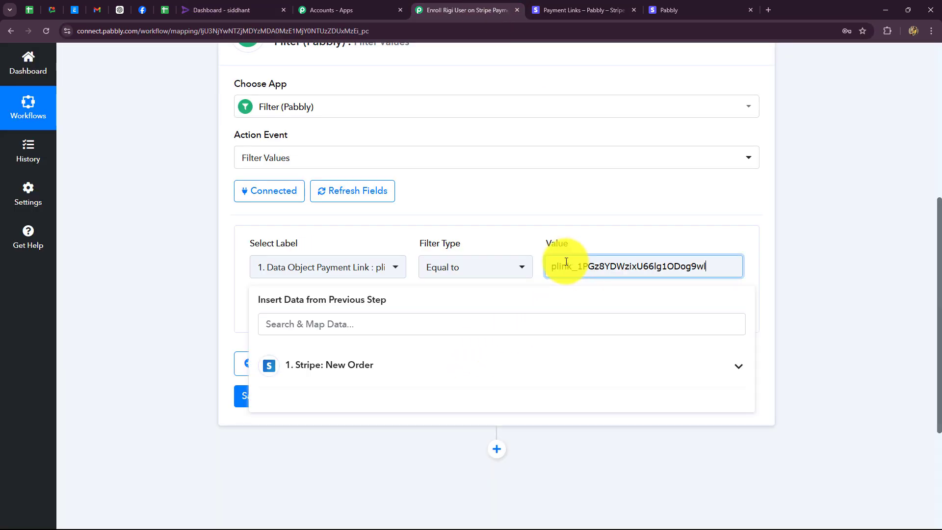
left_click(196, 296)
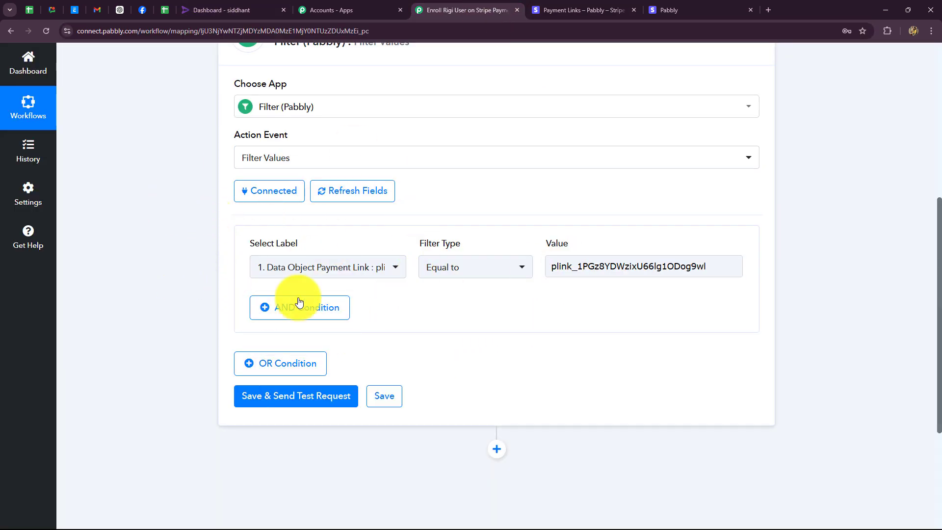
- Review the filter condition's label choices, filter types and payment link value against the Stripe trigger above it
left_click(333, 275)
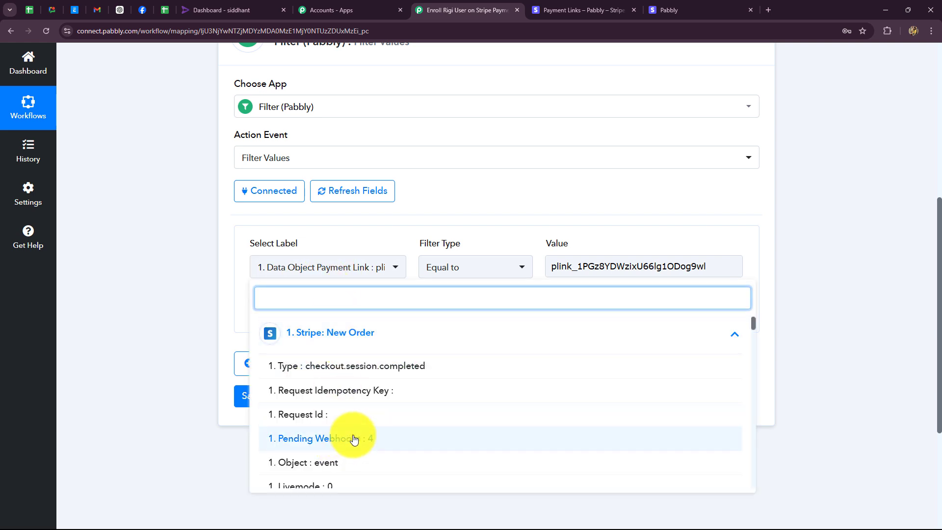
left_click(153, 299)
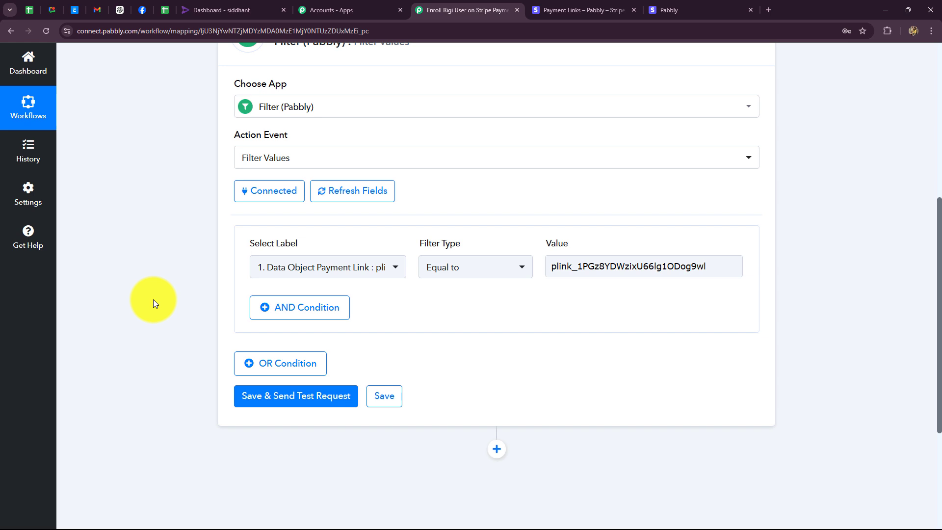
left_click(495, 273)
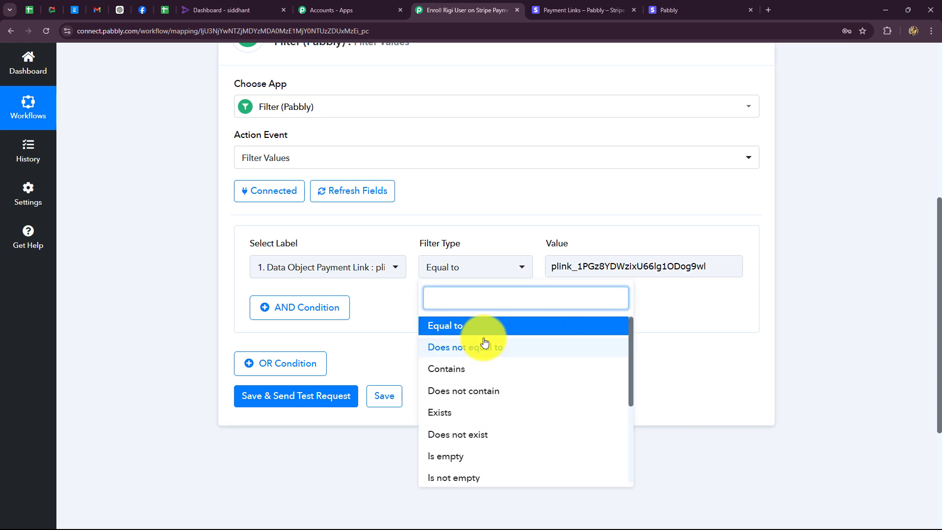
left_click(754, 317)
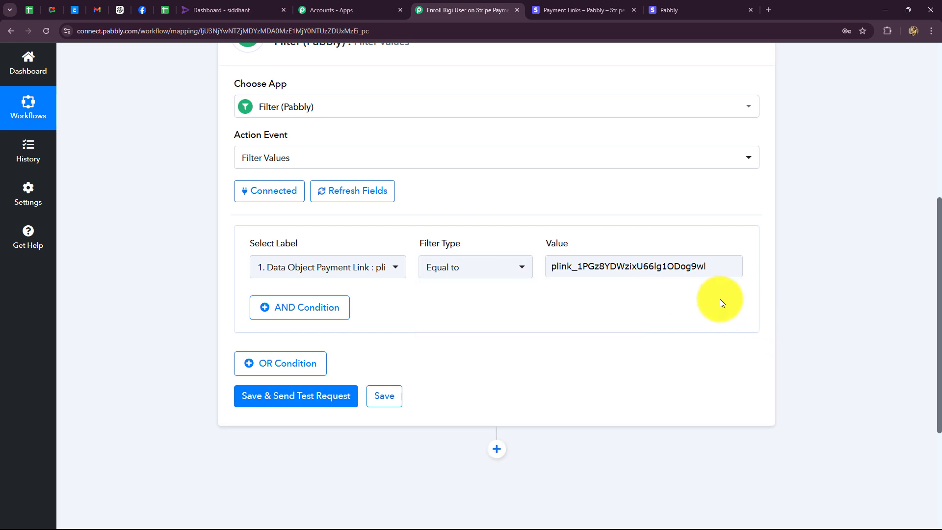
left_click(699, 273)
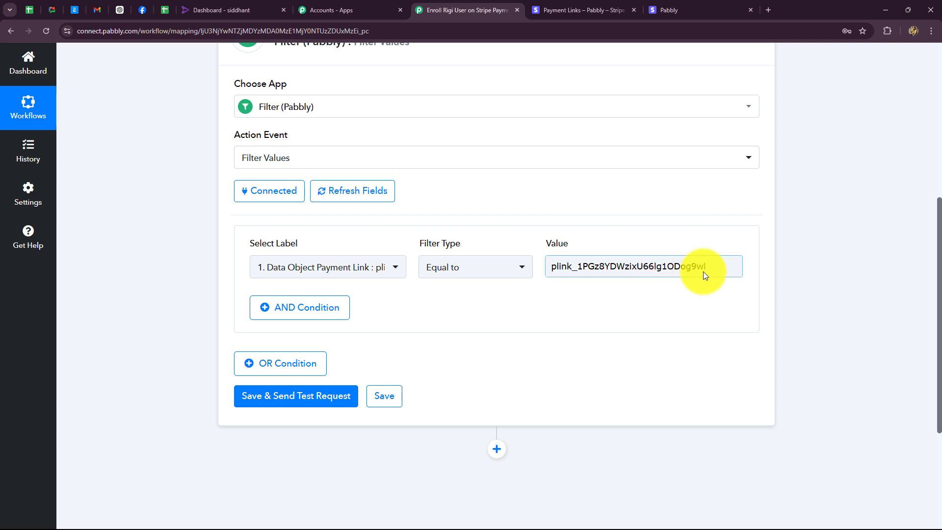
double_click(711, 267)
left_click(820, 276)
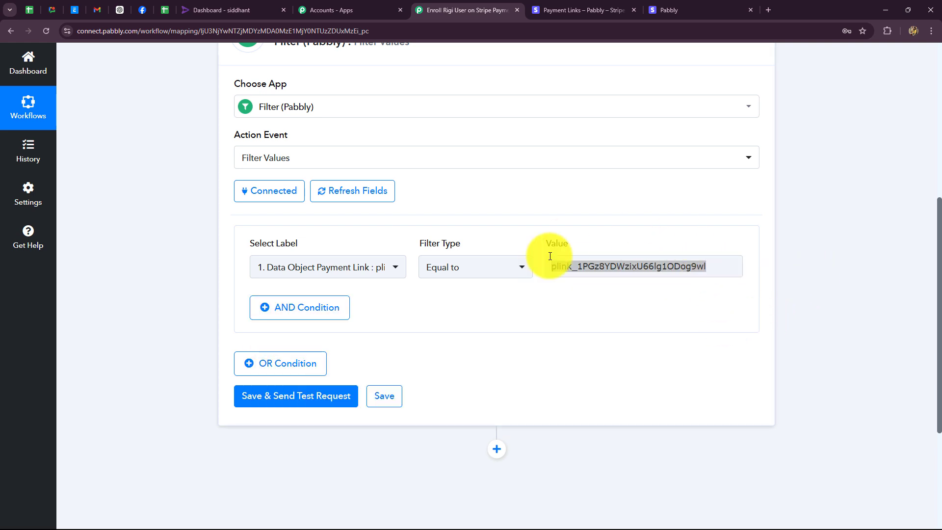
scroll(194, 237, "up", 6)
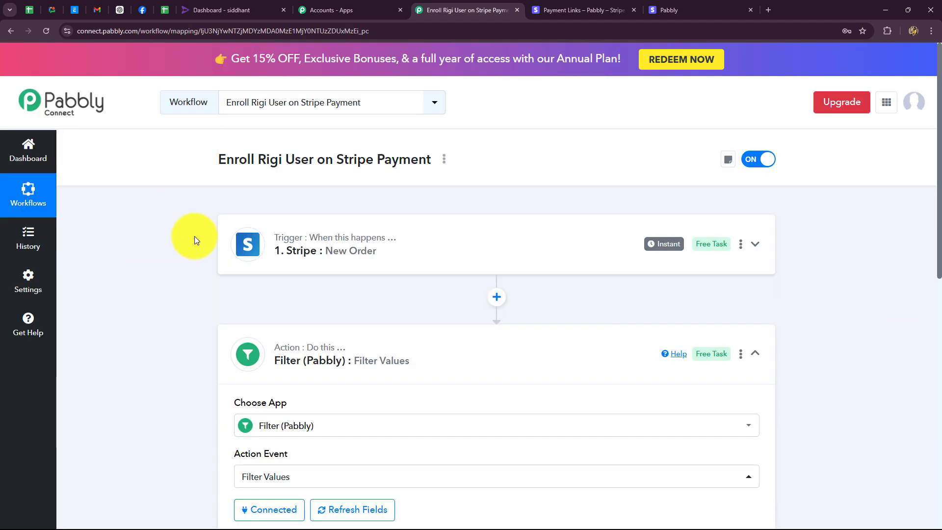
scroll(195, 236, "down", 7)
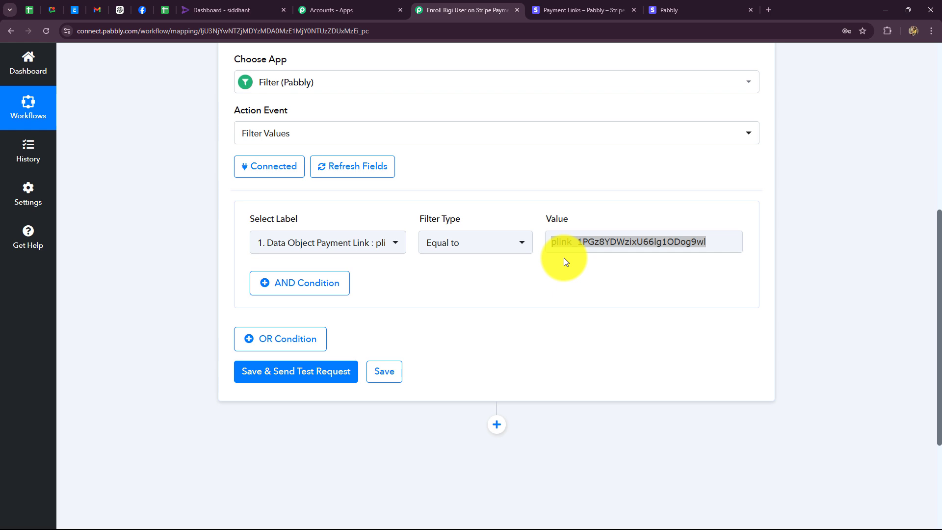
scroll(412, 282, "up", 1)
left_click(262, 307)
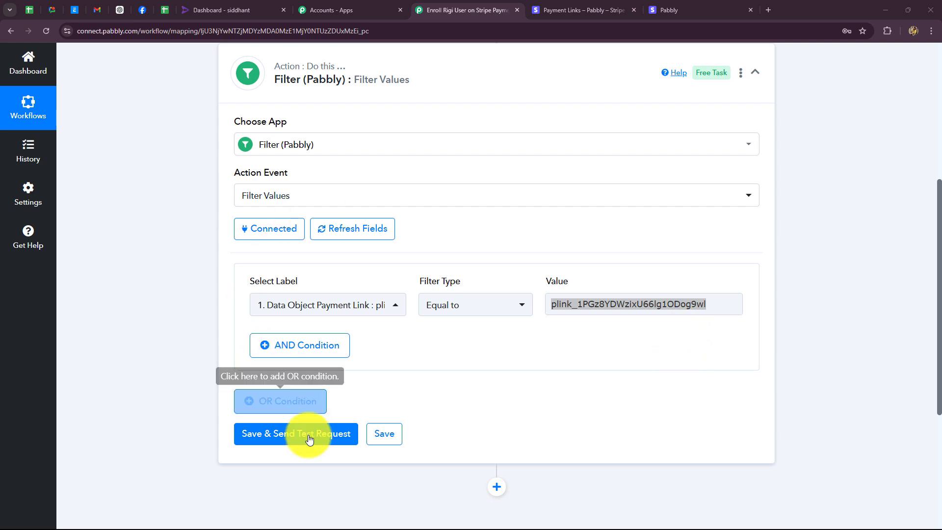
- Save the filter and send its test request, and add a new action step below it
left_click(273, 433)
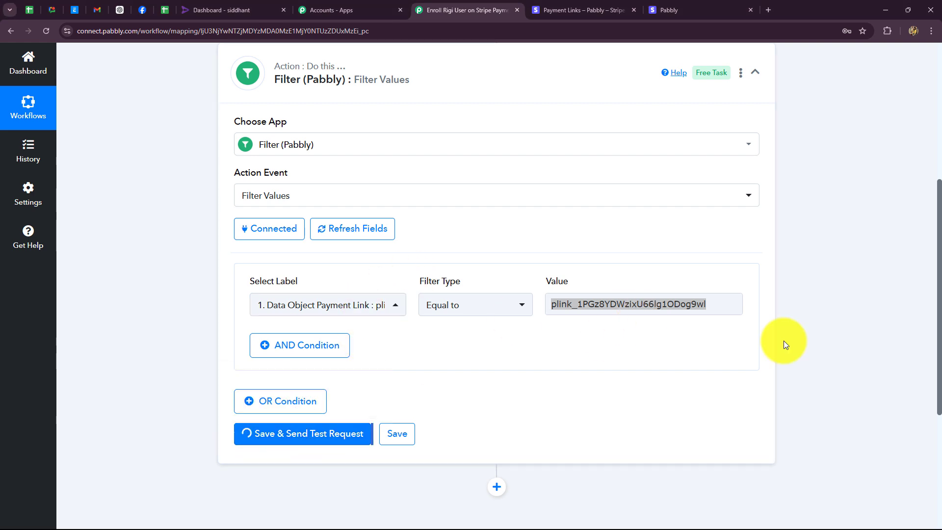
left_click_drag(592, 319, 481, 319)
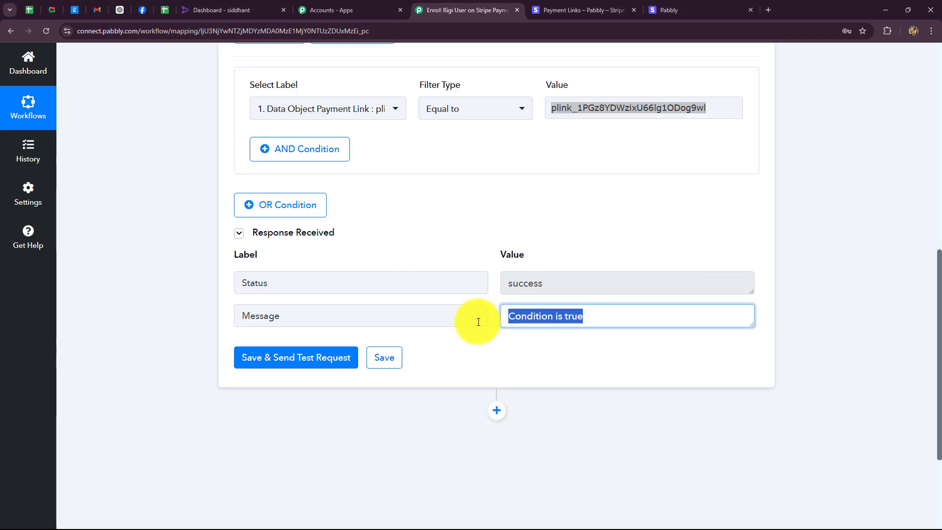
scroll(583, 358, "down", 3)
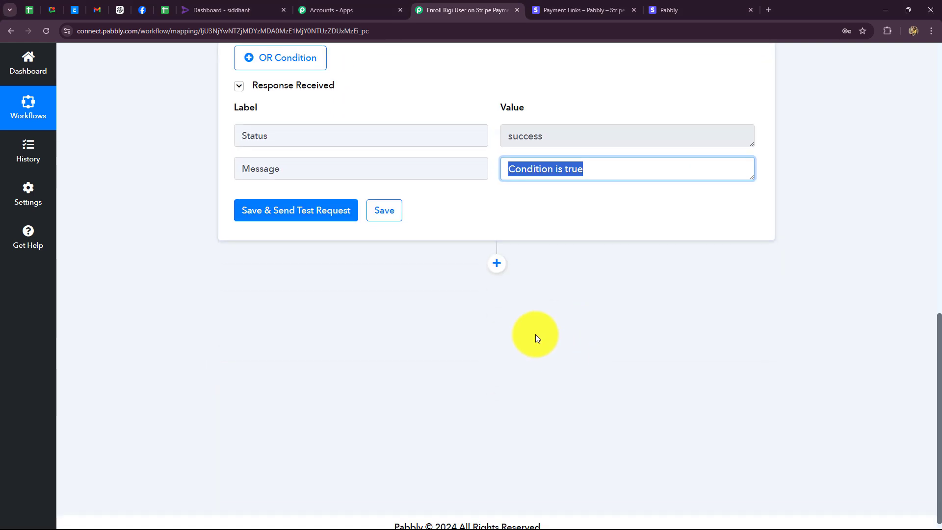
left_click(496, 263)
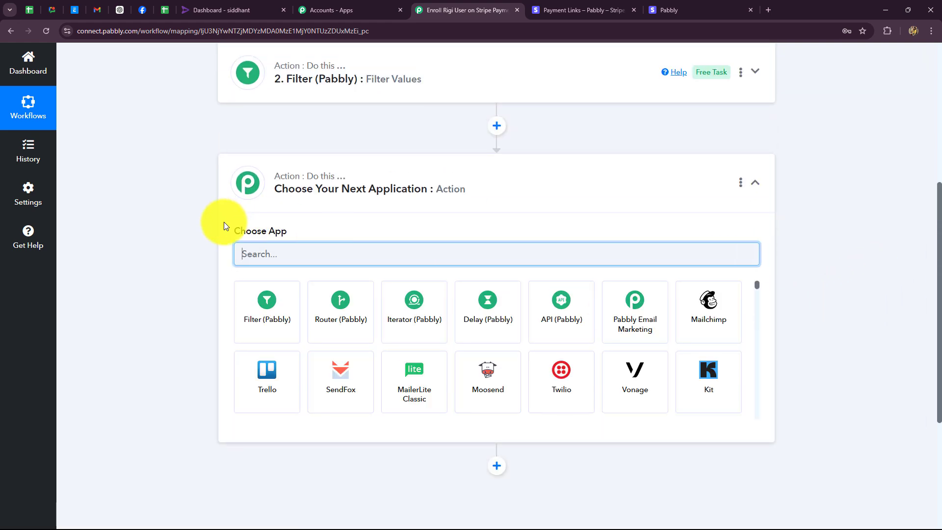
- Set the new action step's app to Rigi and its action event to Import User
left_click(192, 10)
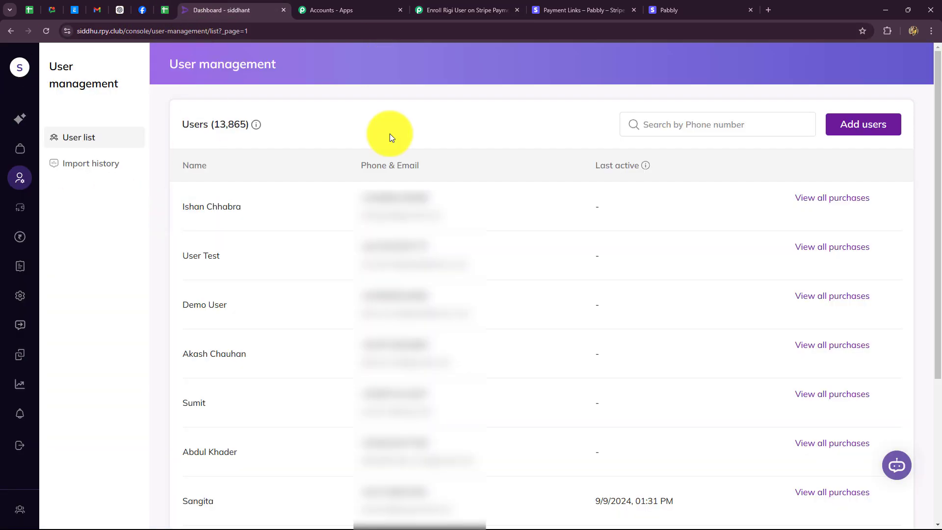
left_click(445, 13)
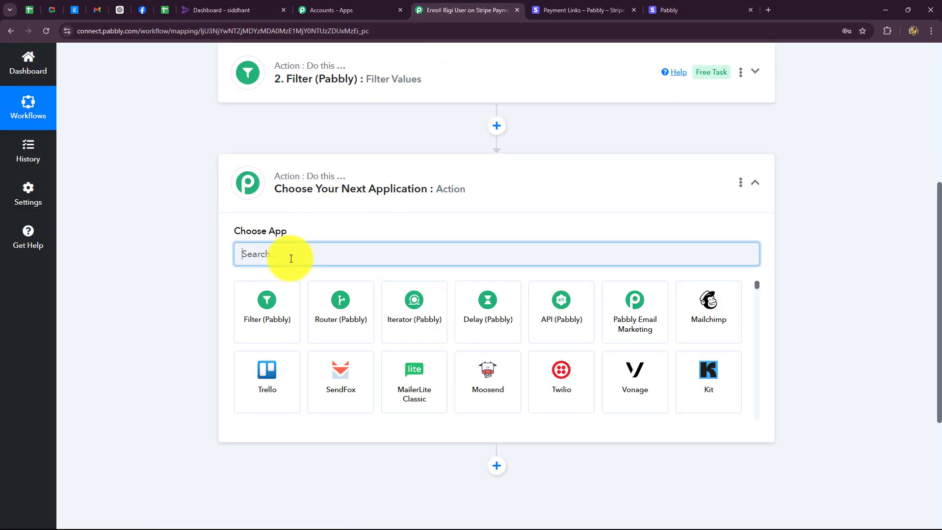
key("Caps_Lock")
type("Rig")
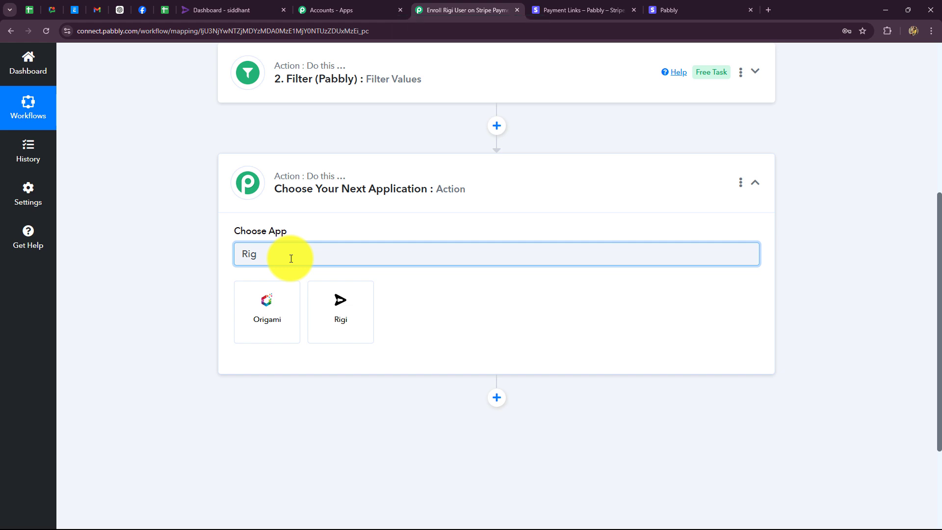
left_click(343, 316)
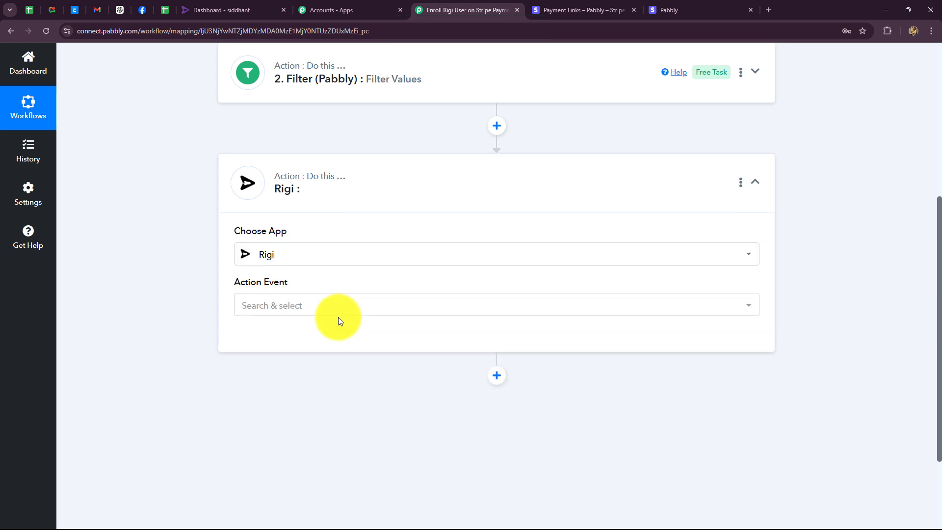
left_click(330, 308)
left_click(300, 377)
- Start a new connection for the Rigi action and copy the Pabbly key from the Rigi dashboard's Pabbly integration
left_click(275, 340)
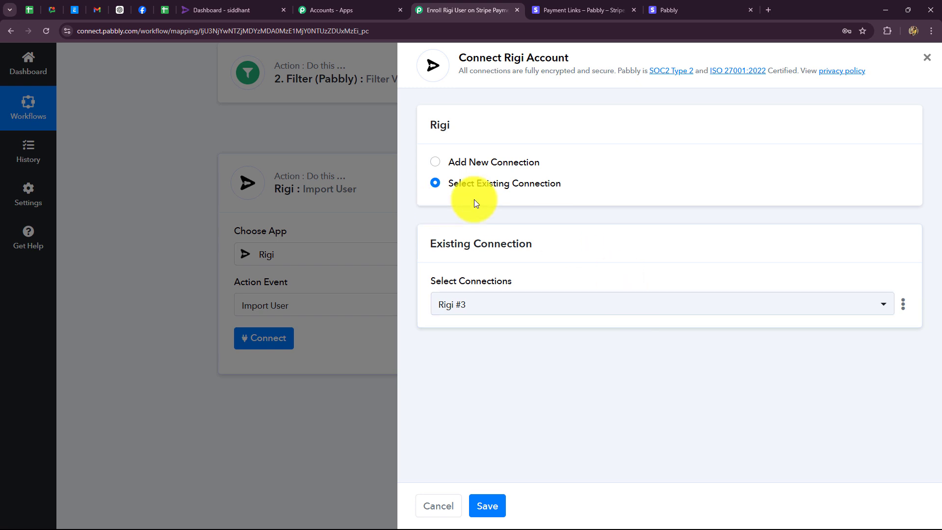
left_click(433, 162)
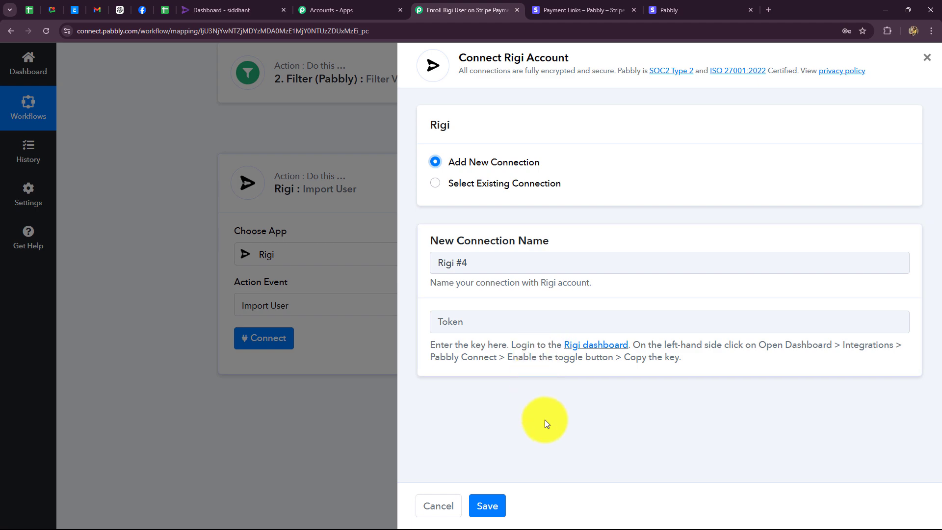
left_click(224, 10)
left_click(9, 140)
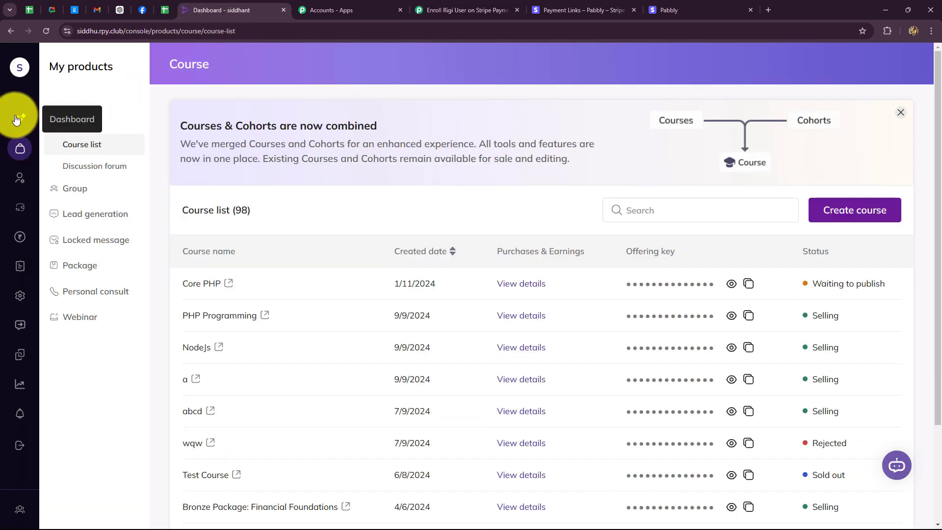
left_click(18, 119)
left_click(50, 357)
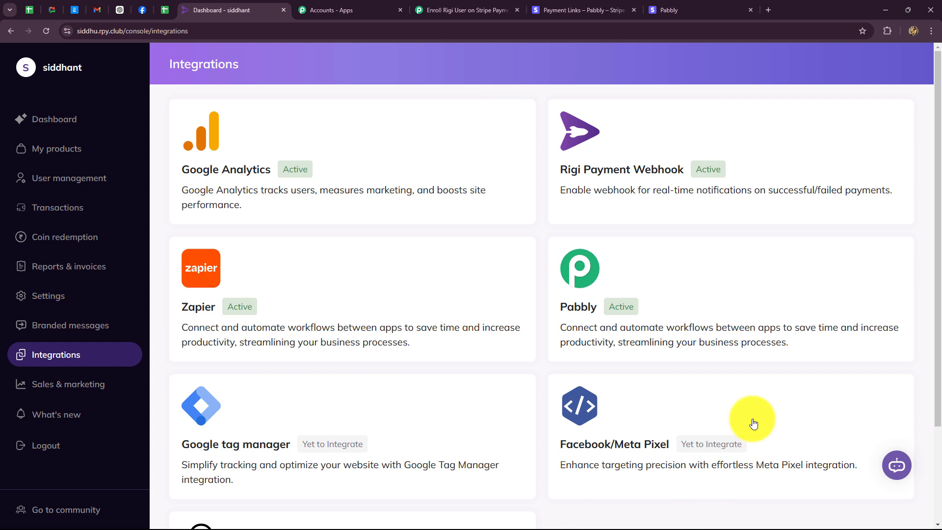
left_click(583, 273)
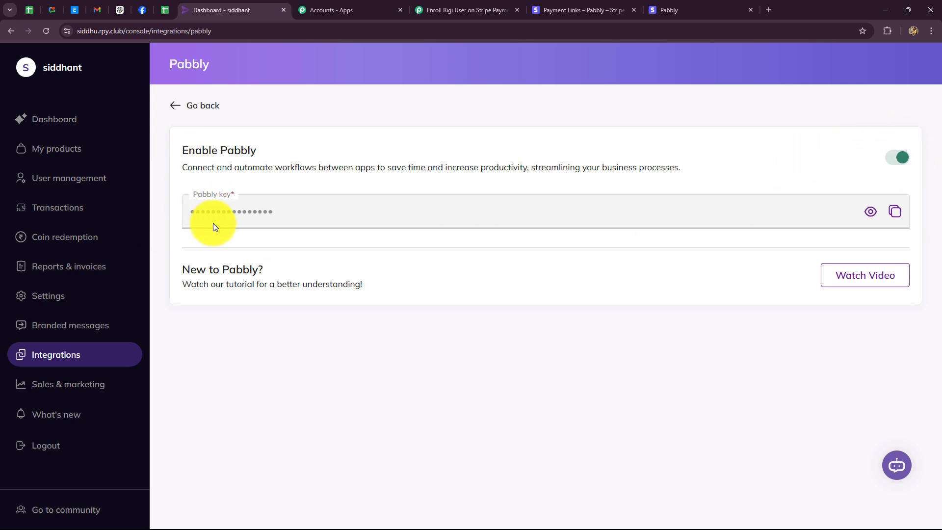
left_click(895, 211)
- Paste the copied Pabbly key as the Rigi connection token in Pabbly Connect and save the connection
left_click(476, 7)
left_click(464, 319)
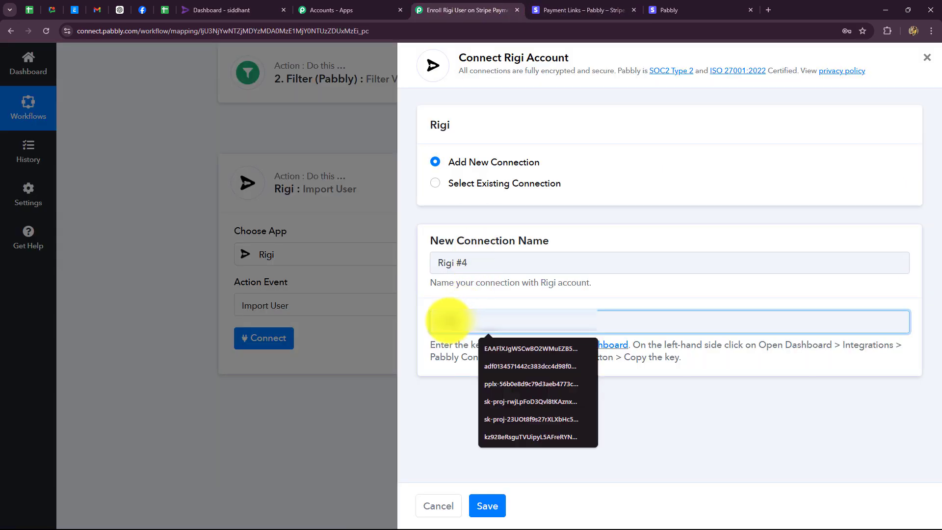
key("ctrl+v")
left_click(468, 404)
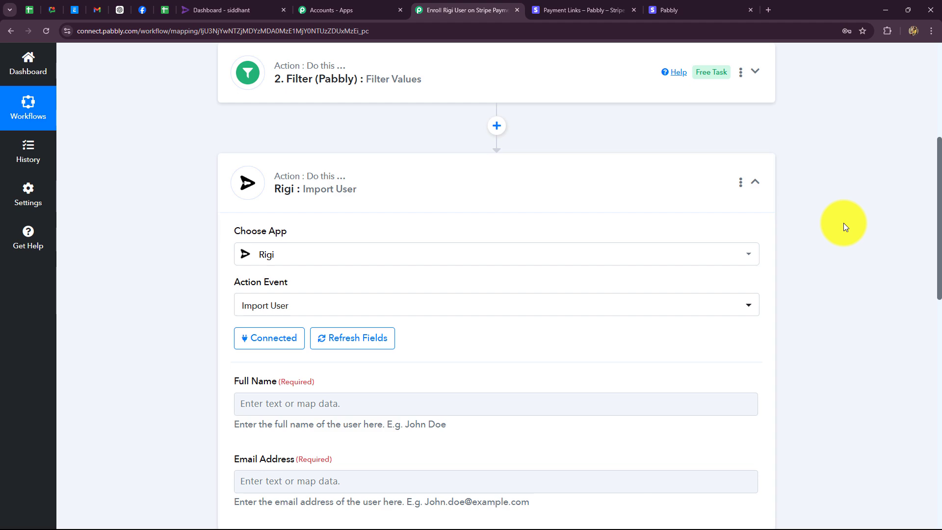
- Review the fields that the Import User action requires, from Full Name through Send Email
scroll(843, 222, "down", 10)
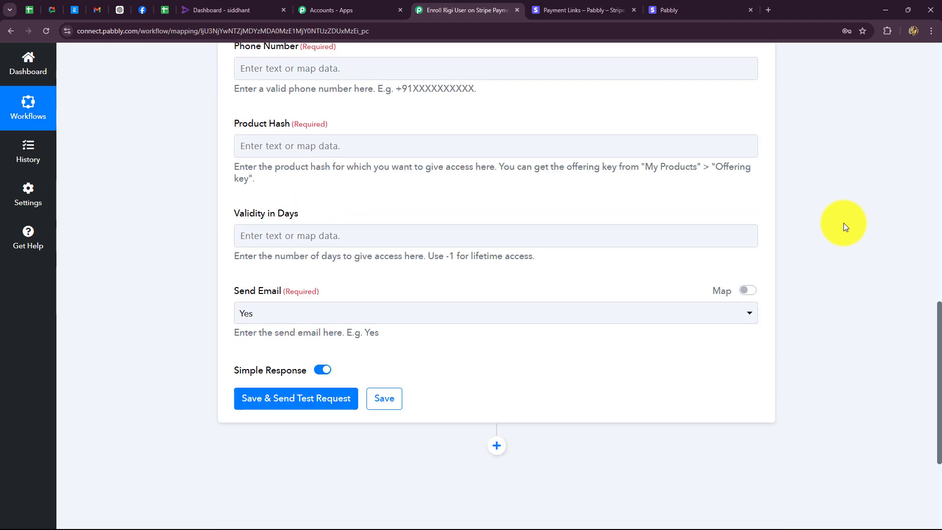
scroll(843, 223, "up", 6)
scroll(843, 223, "down", 3)
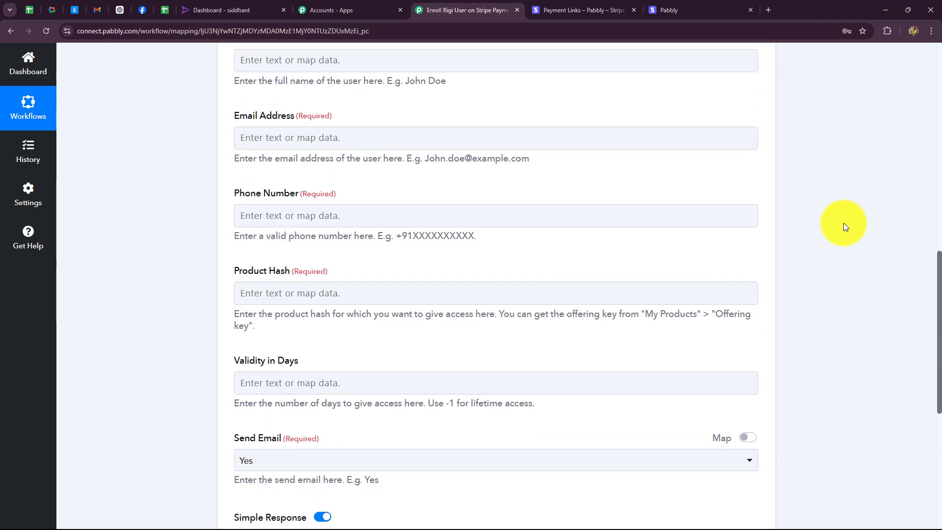
scroll(659, 224, "up", 3)
left_click(349, 294)
scroll(319, 318, "down", 3)
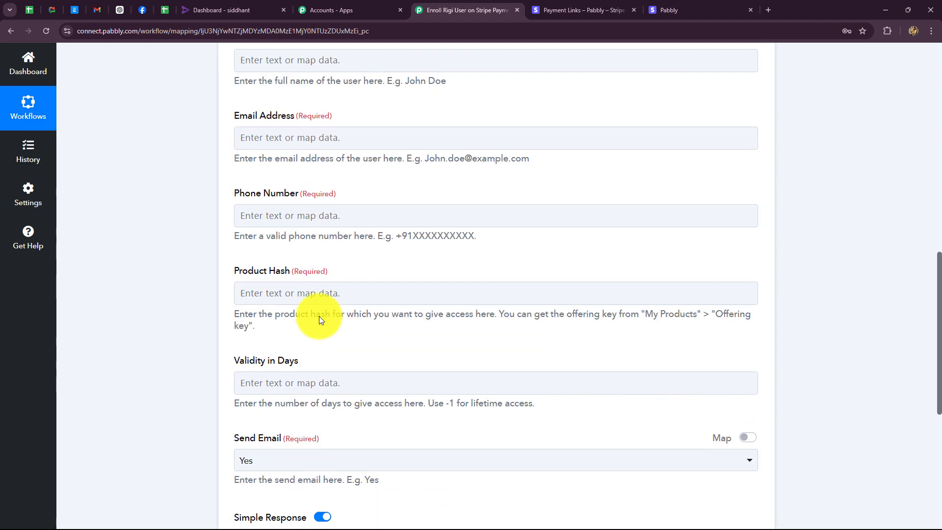
scroll(319, 316, "up", 4)
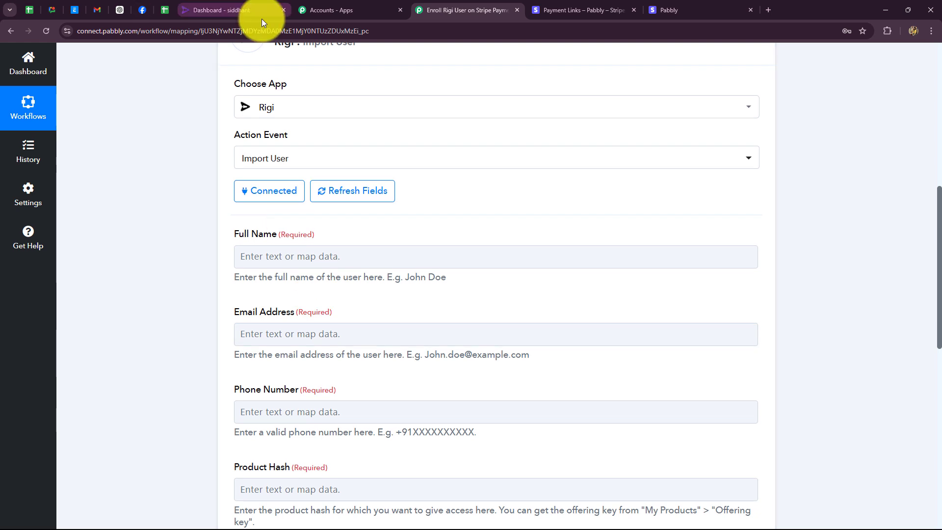
- Look through the user list and the course list with its offering keys in the Rigi dashboard
left_click(220, 7)
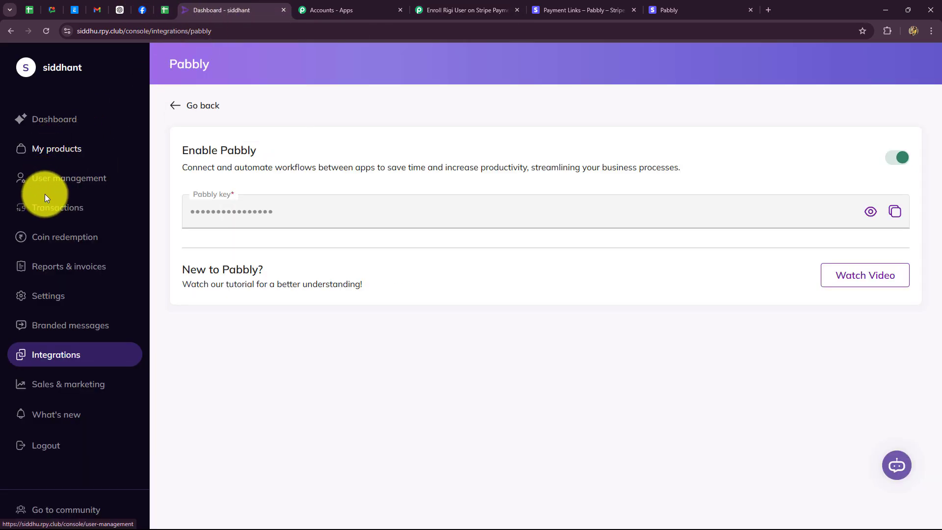
left_click(47, 180)
scroll(517, 278, "down", 5)
scroll(517, 277, "up", 5)
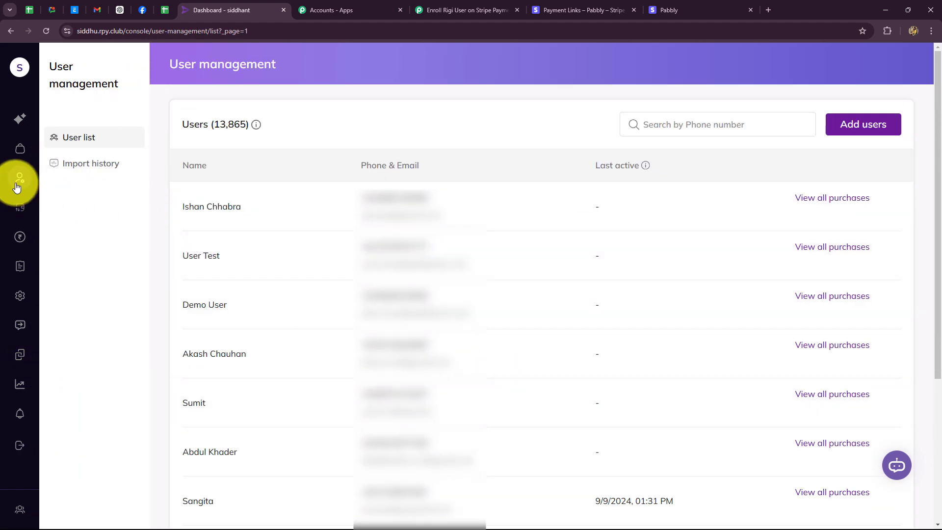
left_click(19, 151)
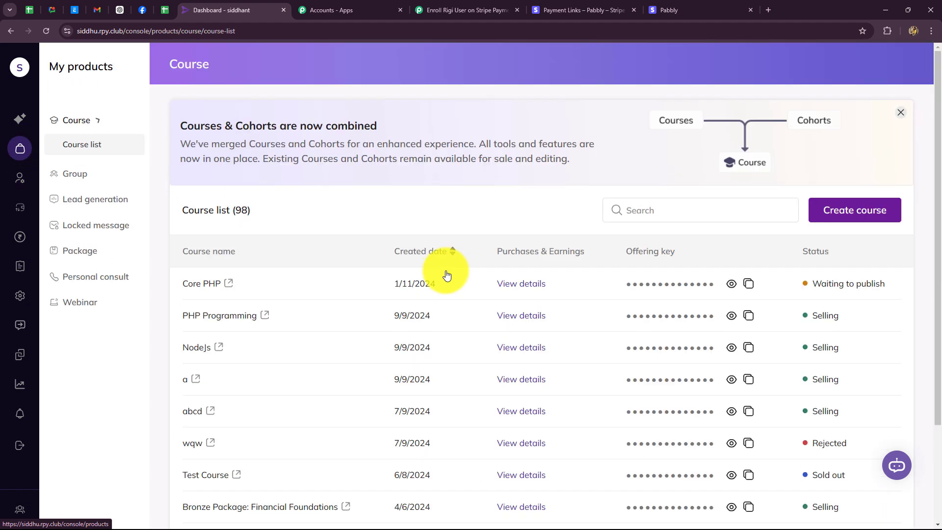
scroll(490, 291, "down", 3)
scroll(490, 291, "up", 1)
scroll(474, 293, "up", 2)
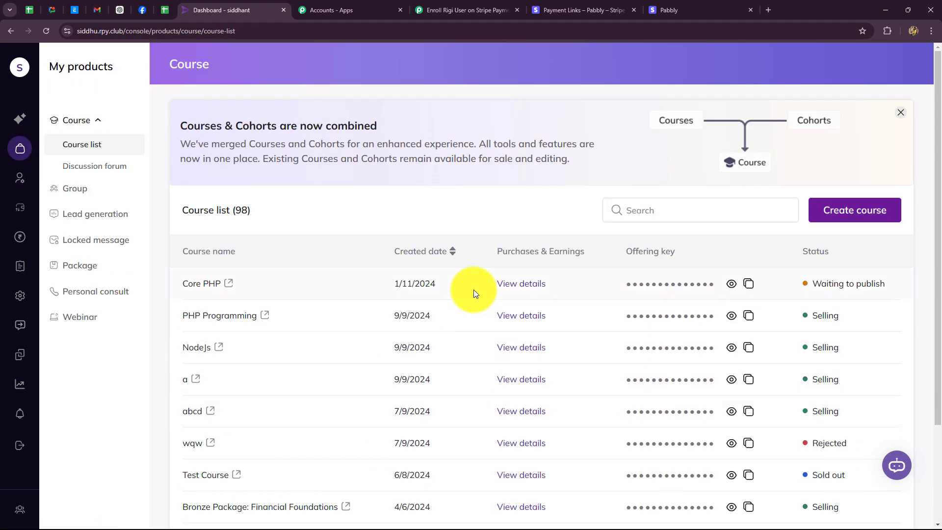
scroll(475, 290, "down", 3)
scroll(456, 298, "up", 2)
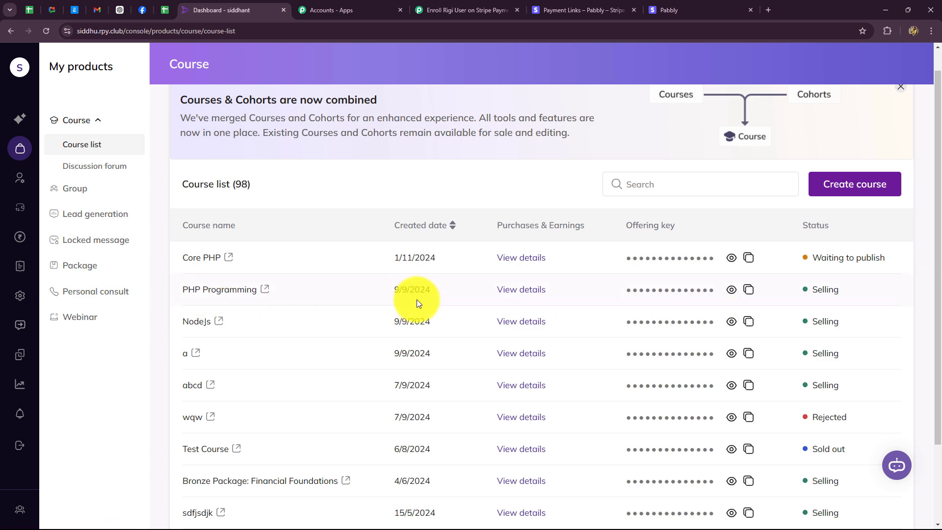
- Map the Rigi action's Full Name in Pabbly Connect to Data Object Shipping Name from the Stripe New Order step
left_click(463, 10)
left_click(271, 254)
scroll(271, 254, "down", 1)
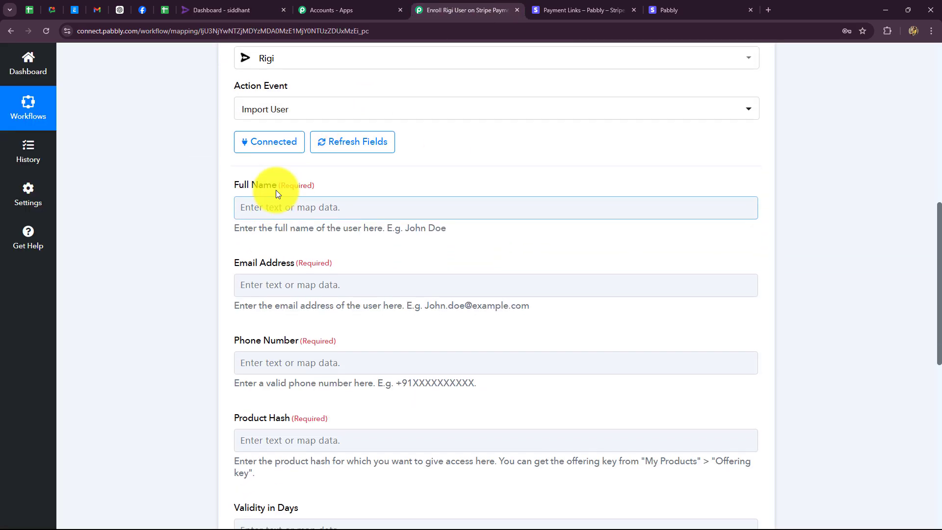
left_click(294, 207)
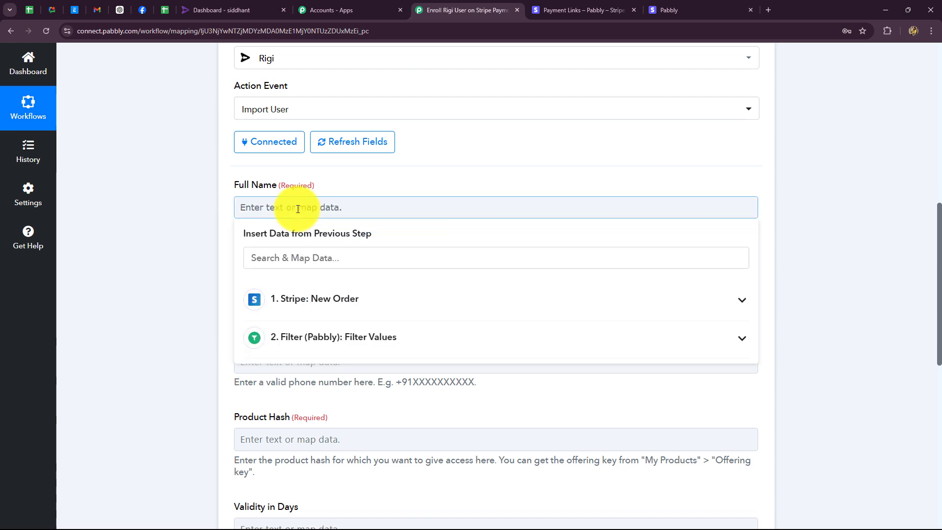
left_click(315, 300)
left_click(314, 248)
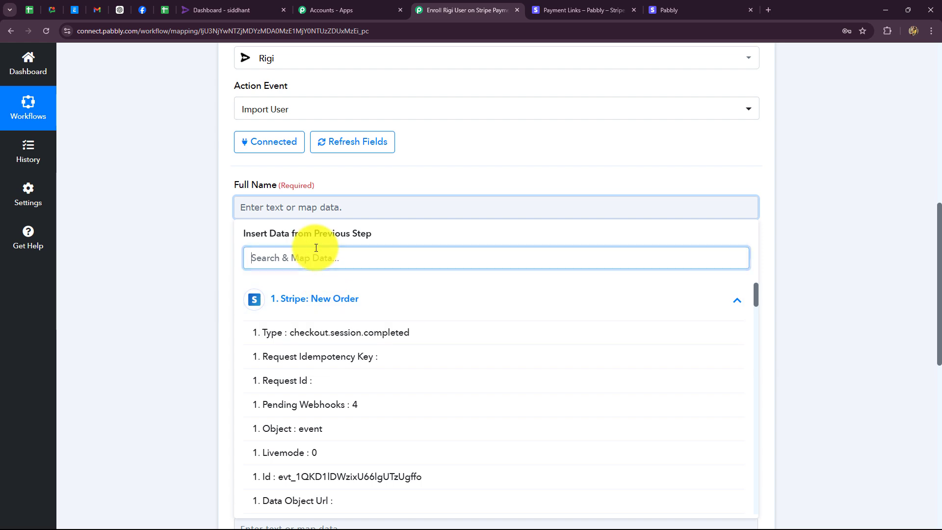
type("name")
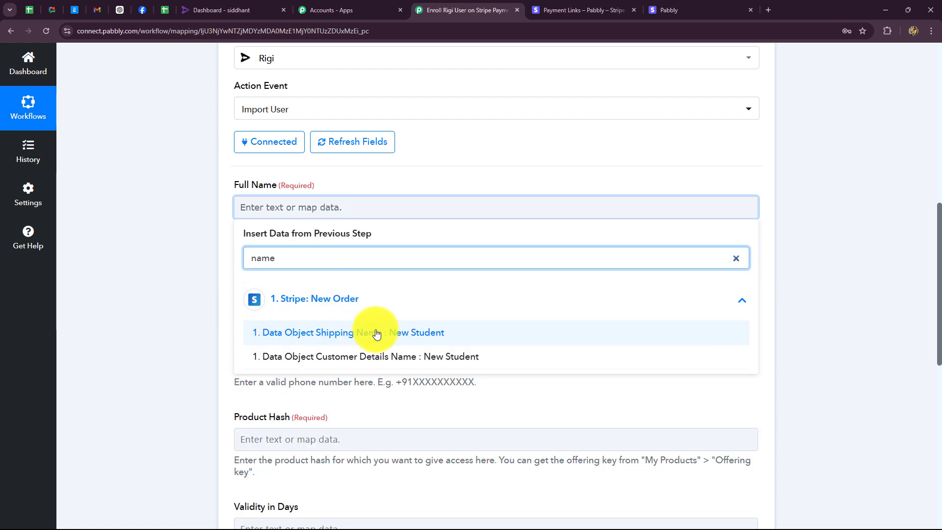
left_click(399, 330)
left_click(797, 217)
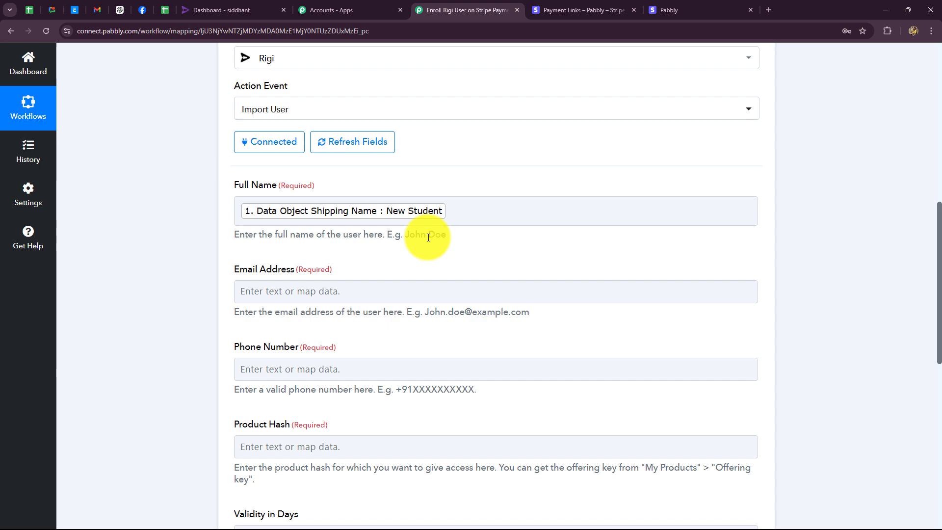
- Map the Rigi action's Email Address to Data Object Customer Details Email from the Stripe New Order step
scroll(428, 237, "down", 3)
left_click(357, 140)
left_click(310, 198)
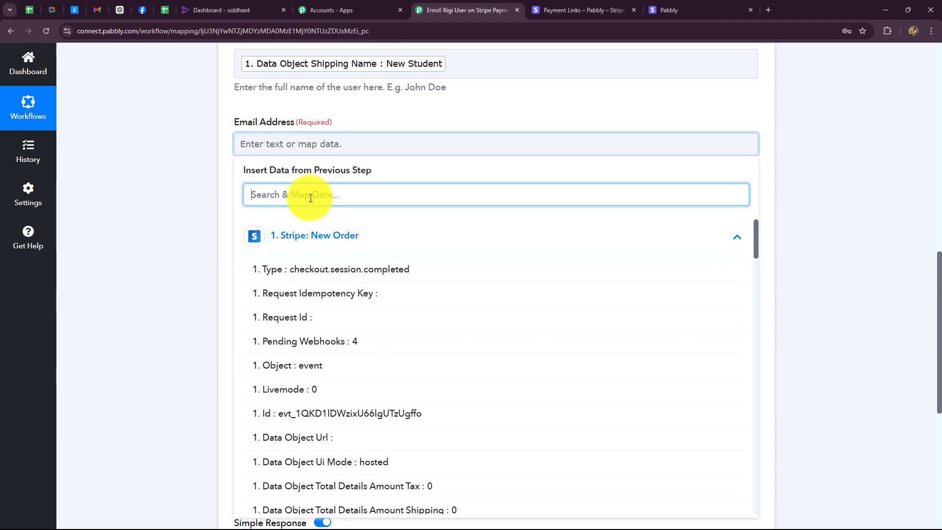
type("ema")
left_click(532, 294)
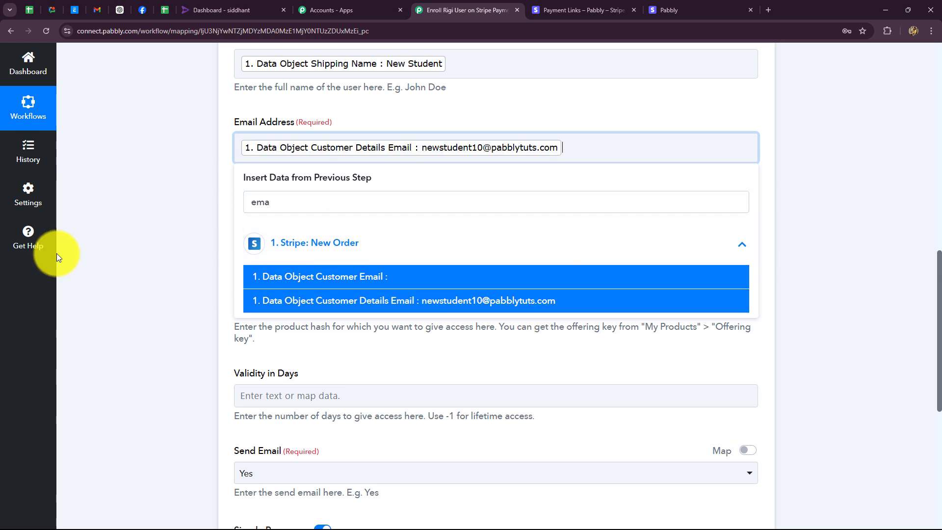
left_click(58, 251)
- Map the Rigi action's Phone Number to Data Object Customer Details Phone from the Stripe New Order step
scroll(293, 284, "up", 1)
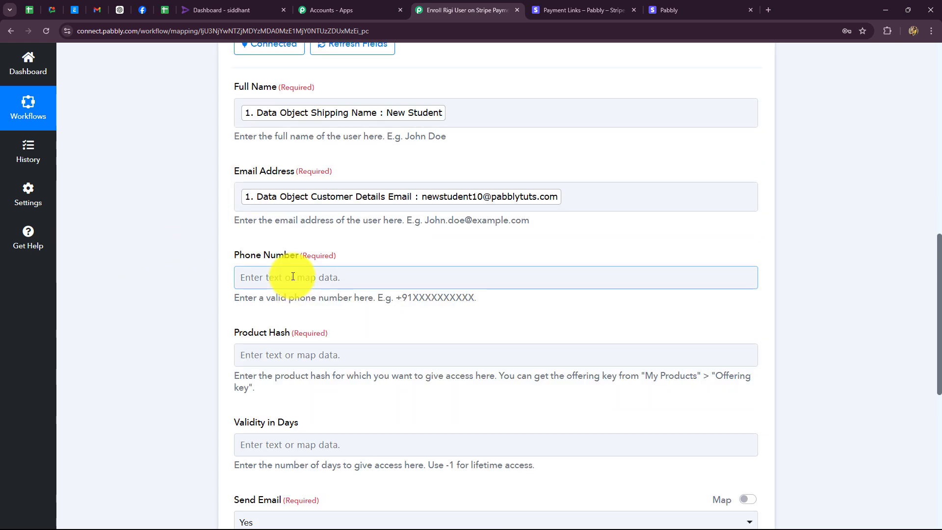
left_click(292, 277)
left_click(288, 372)
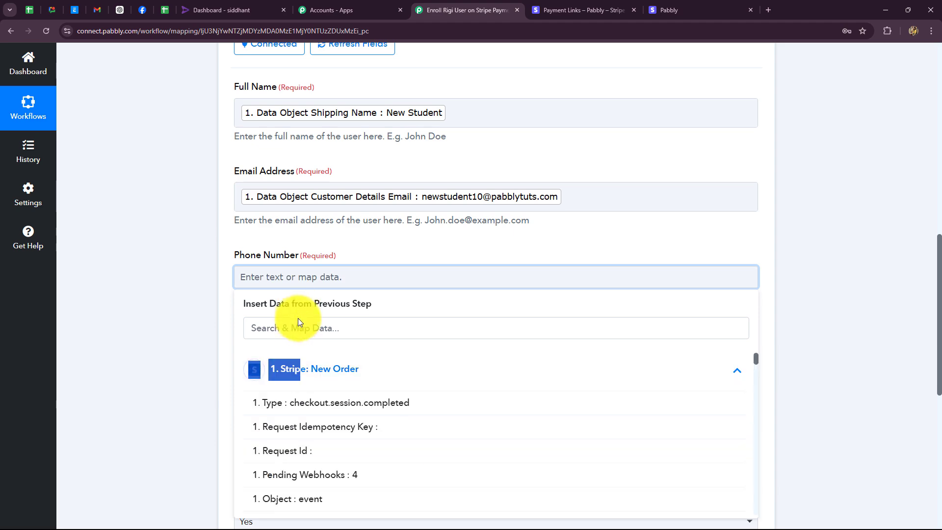
left_click(266, 327)
type("ph")
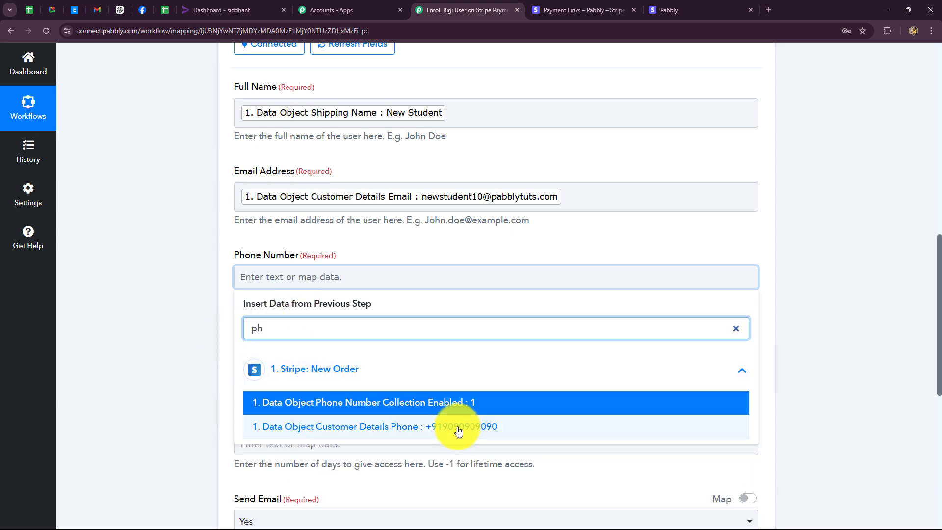
left_click(458, 432)
left_click(211, 386)
- Copy the PHP Programming course's offering key from the Rigi course list and paste it as the action's Product Hash
scroll(192, 314, "down", 2)
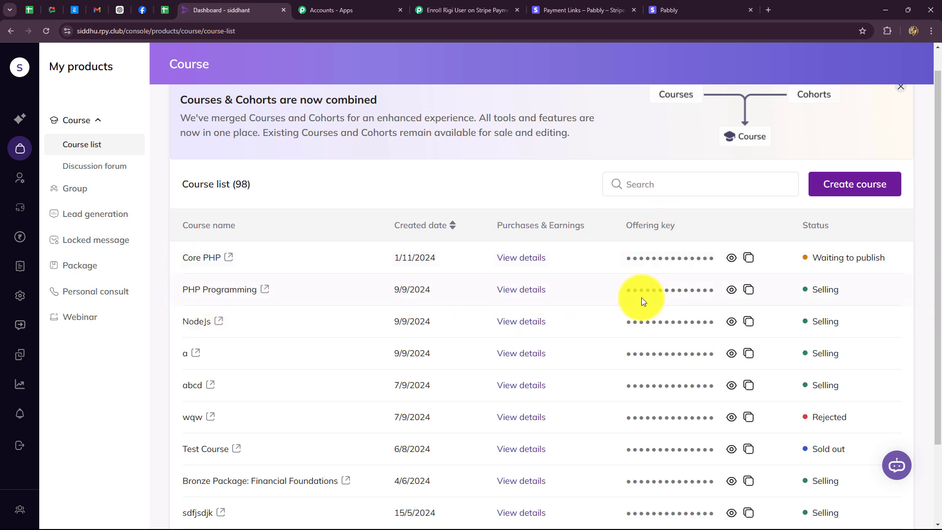
left_click(748, 289)
left_click(464, 10)
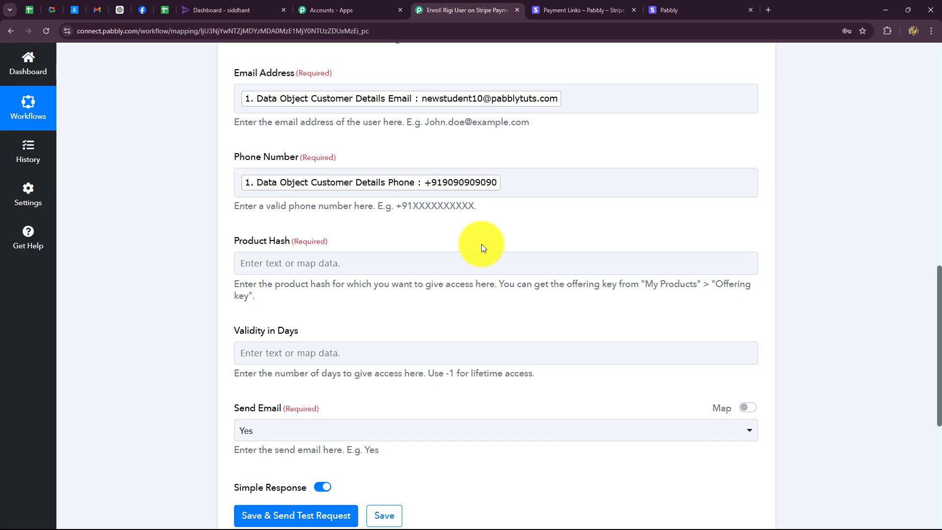
left_click(367, 264)
key("ctrl+v")
left_click(163, 310)
- Save the Import User action, send its test request, and highlight the Message value in the received response
scroll(158, 309, "down", 3)
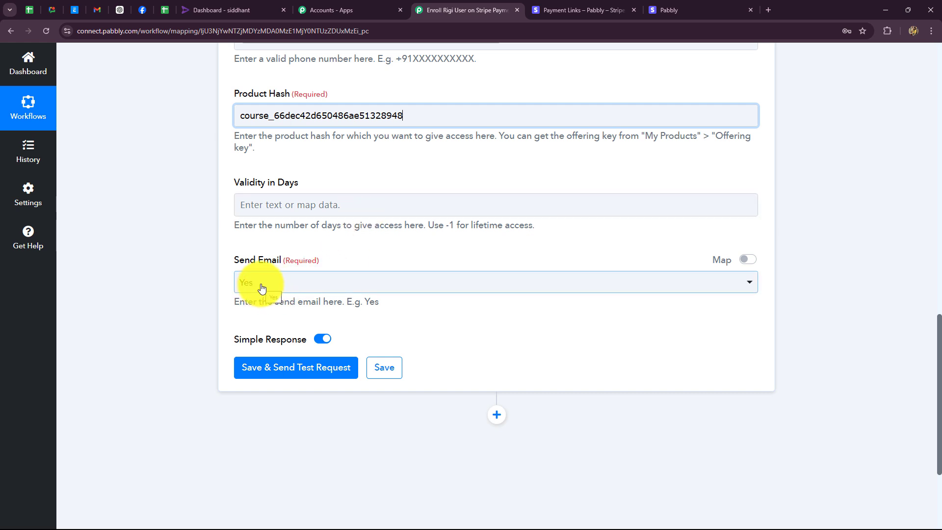
left_click(256, 374)
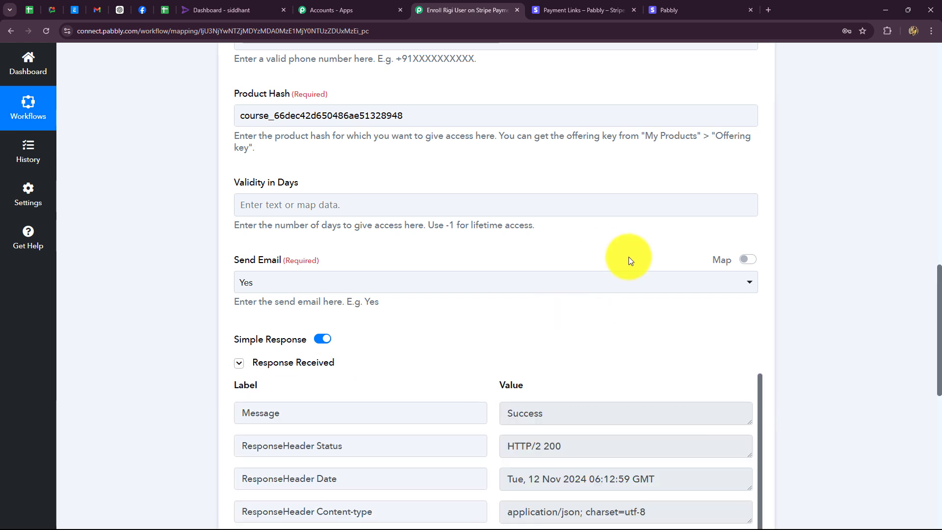
scroll(667, 308, "down", 2)
scroll(667, 310, "down", 2)
left_click_drag(570, 269, 452, 267)
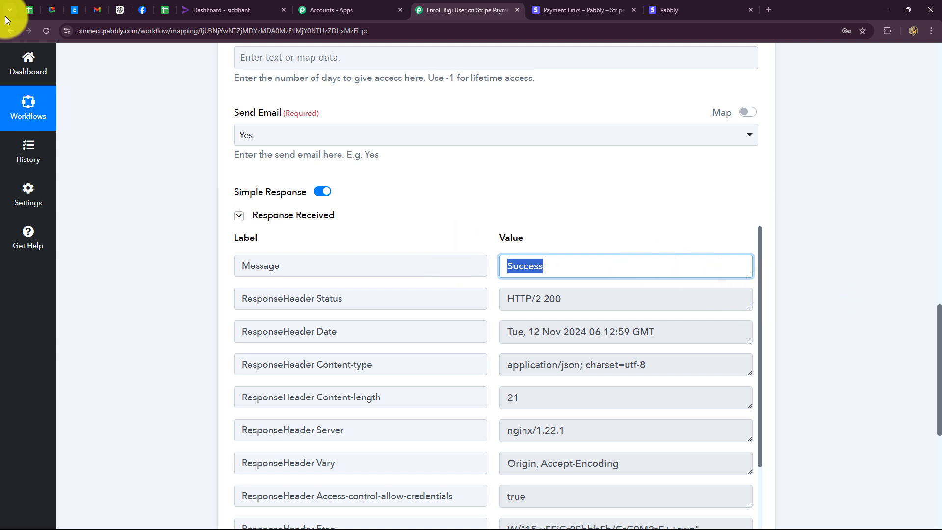
- Open Rigi's user list, then look up the test customer's phone number in the Stripe response captured by the Pabbly workflow
left_click(237, 9)
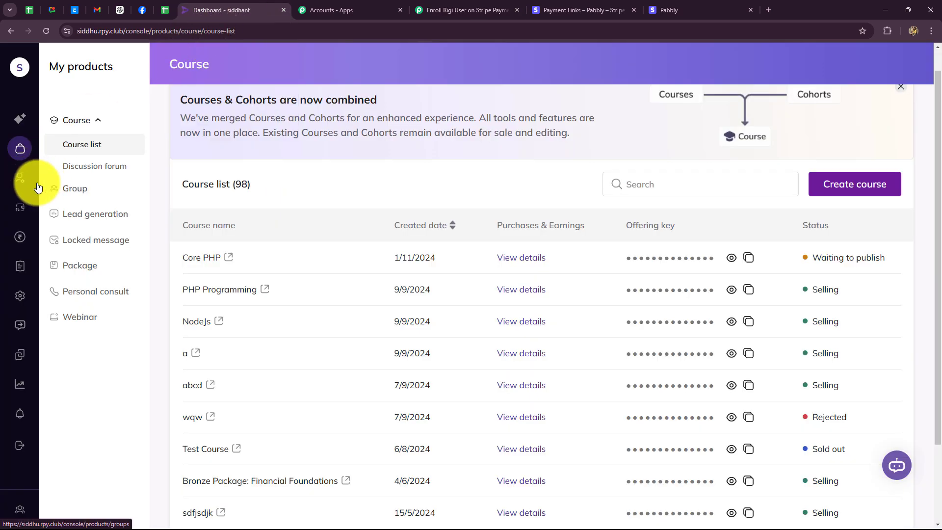
left_click(21, 178)
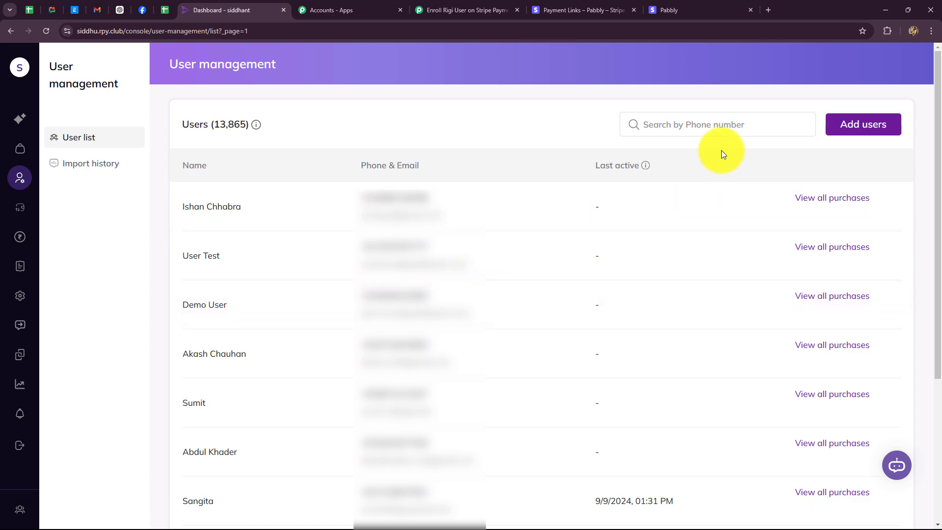
left_click(579, 9)
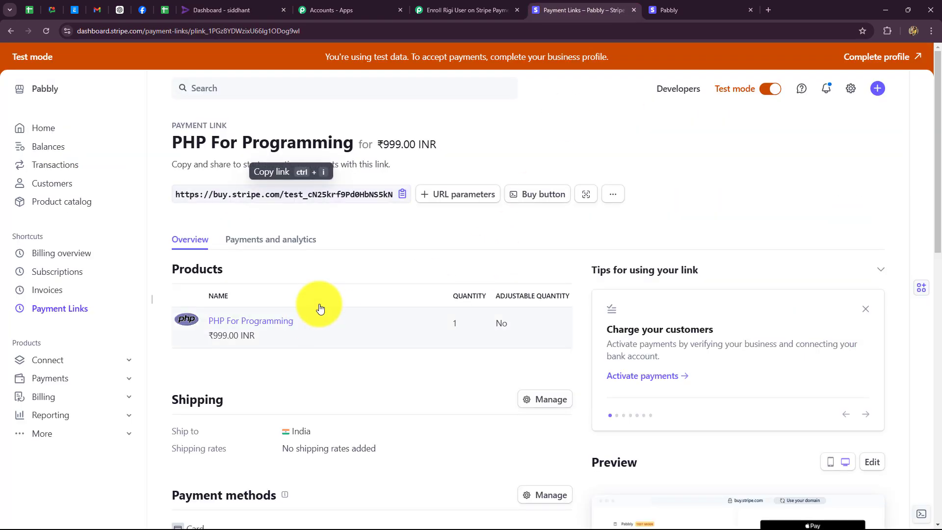
left_click(662, 10)
left_click(466, 10)
scroll(458, 220, "up", 15)
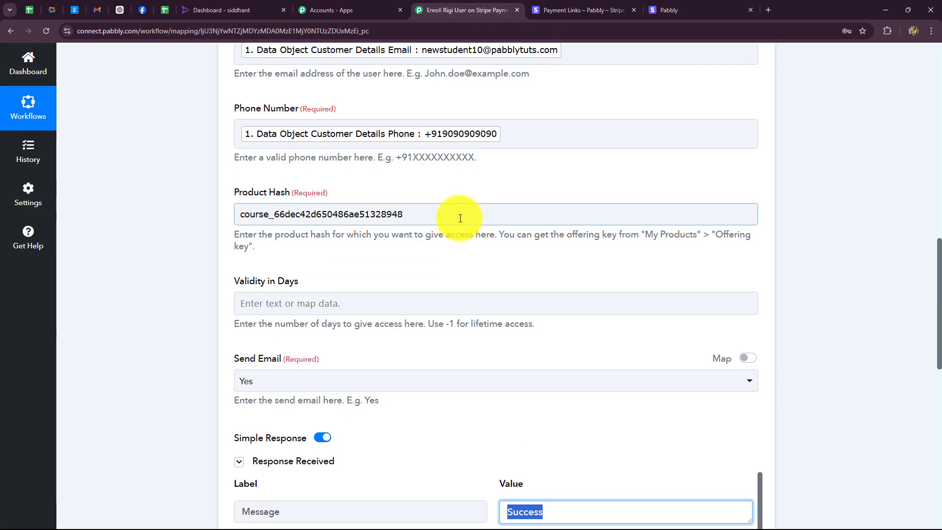
scroll(620, 418, "down", 10)
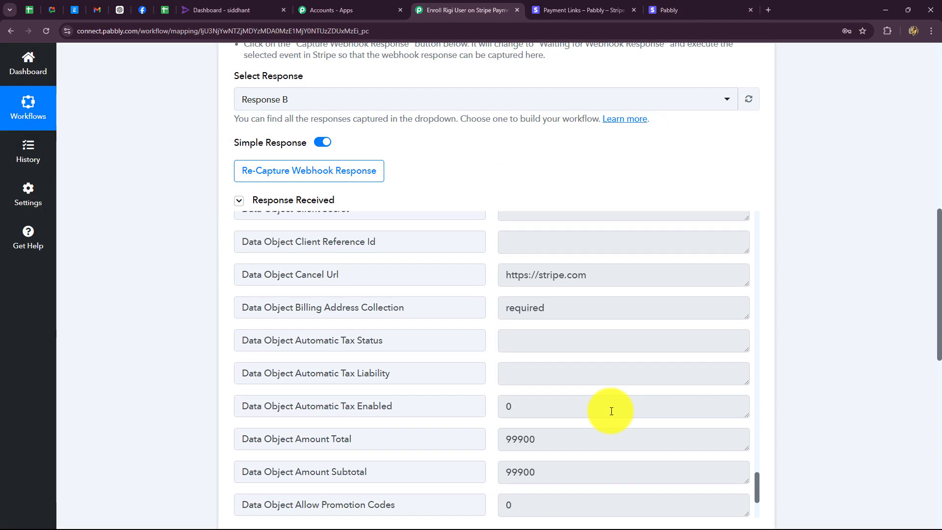
- Search Rigi's user list for the test customer's phone number and open that user's course enrollments
left_click(221, 10)
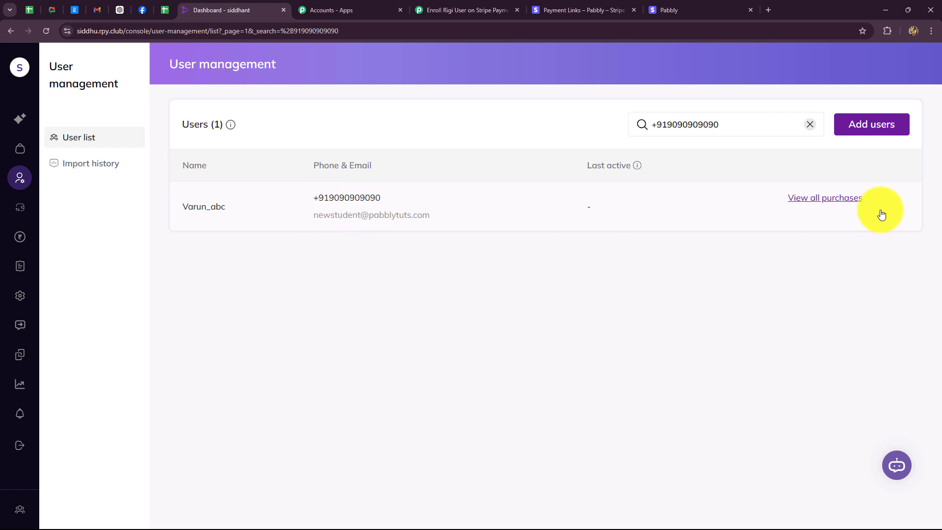
left_click(834, 199)
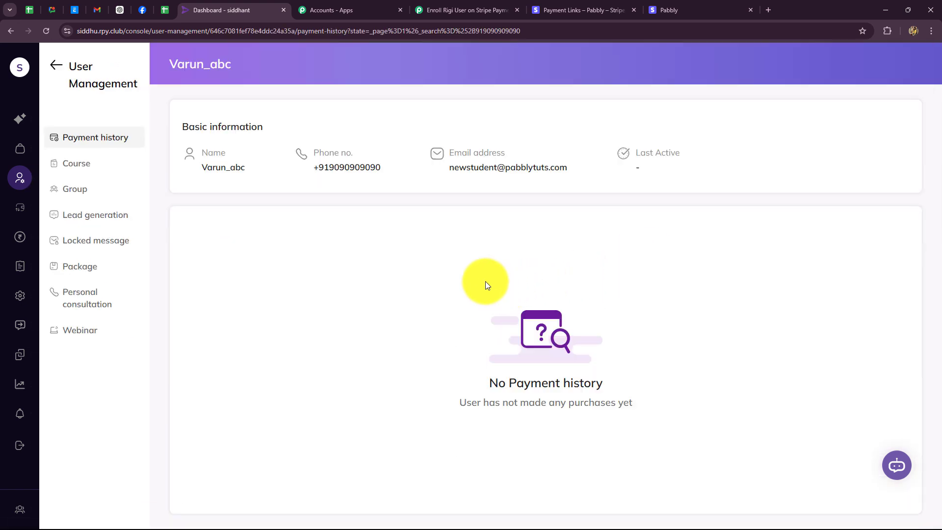
left_click(81, 165)
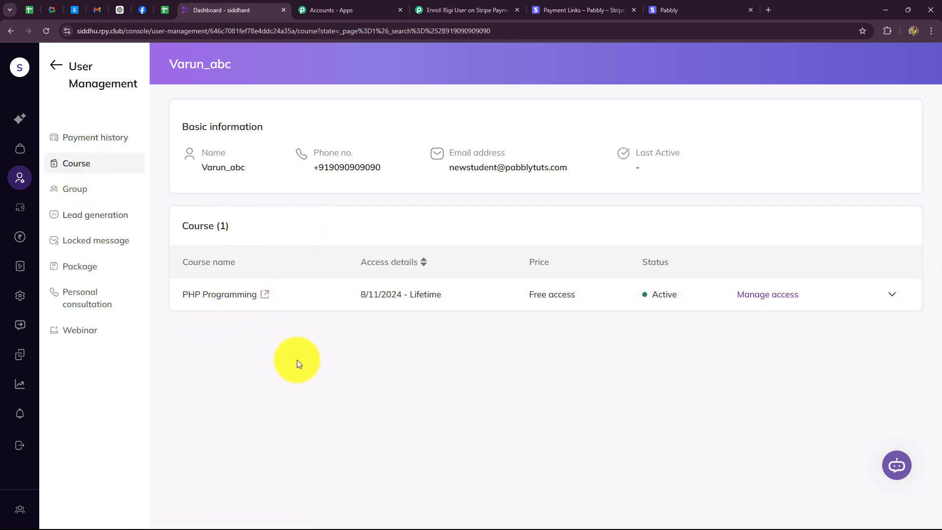
- Return to the Pabbly workflow and collapse its expanded steps to review the whole trigger, filter and action sequence
left_click(472, 9)
scroll(937, 267, "up", 5)
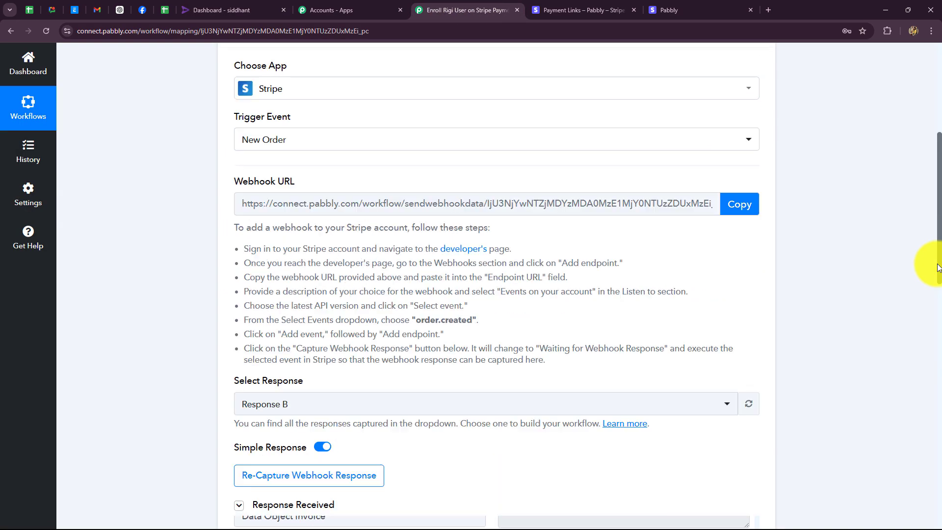
scroll(796, 298, "up", 6)
left_click(710, 270)
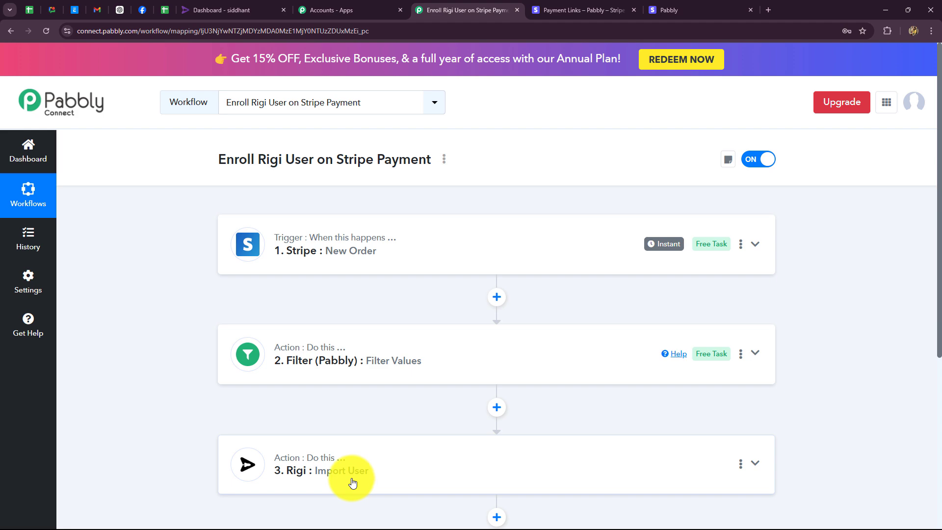
- Copy the PHP For Programming payment link from Stripe and open its checkout page in a new browser tab
left_click(594, 11)
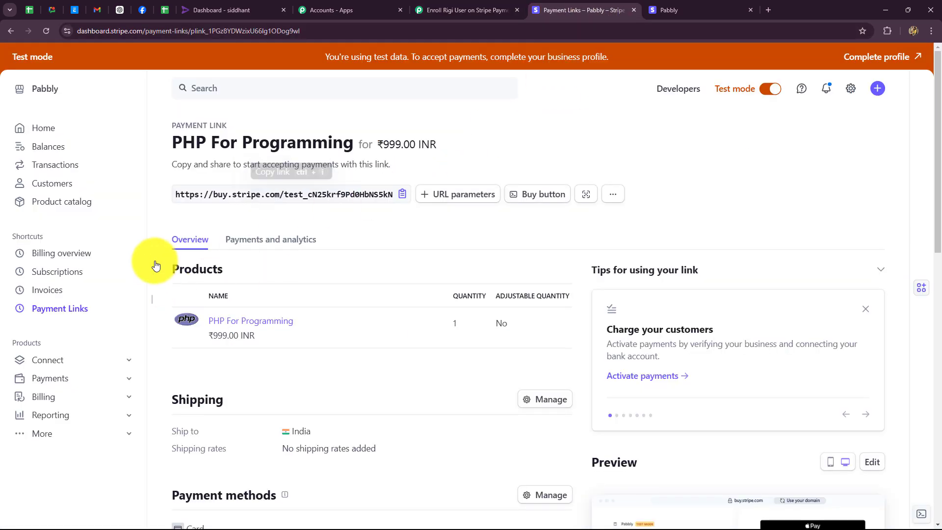
left_click(401, 195)
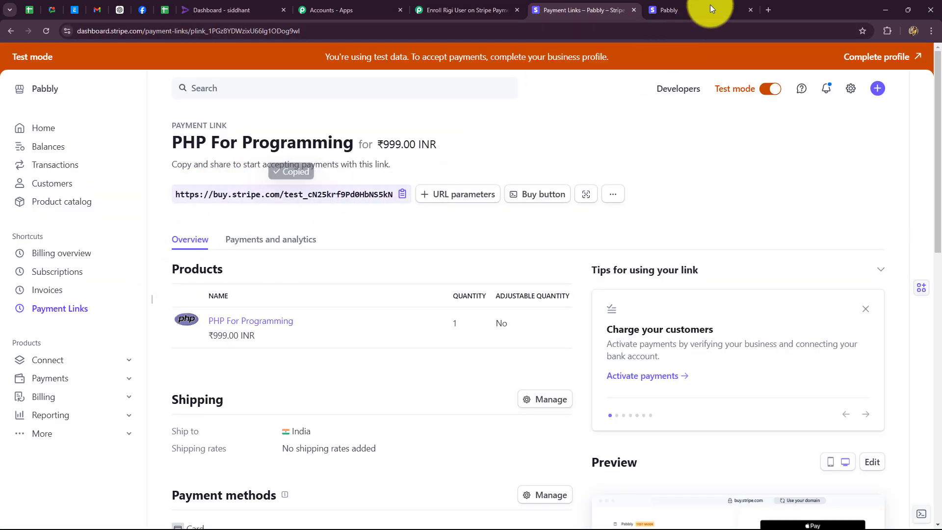
left_click(765, 10)
key("ctrl+v")
key("Return")
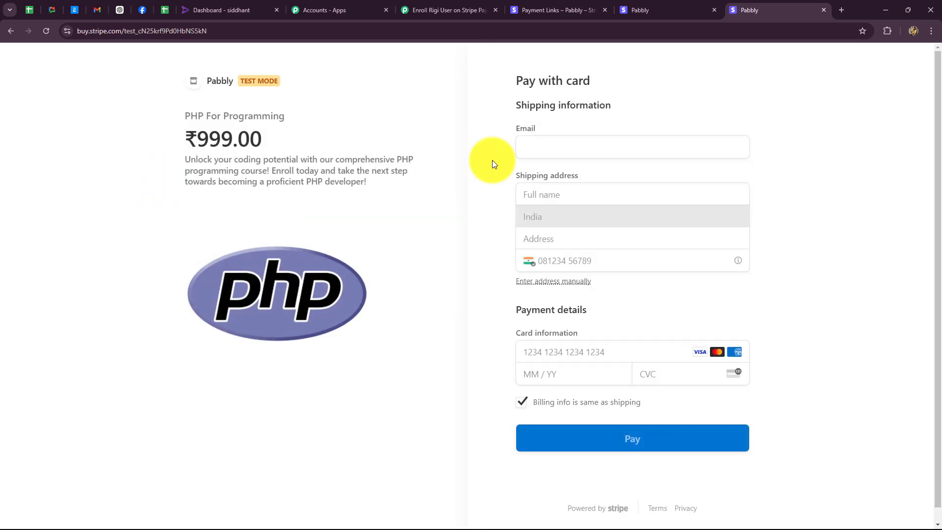
- Fill in the new test customer's email on the Stripe checkout page
left_click(561, 149)
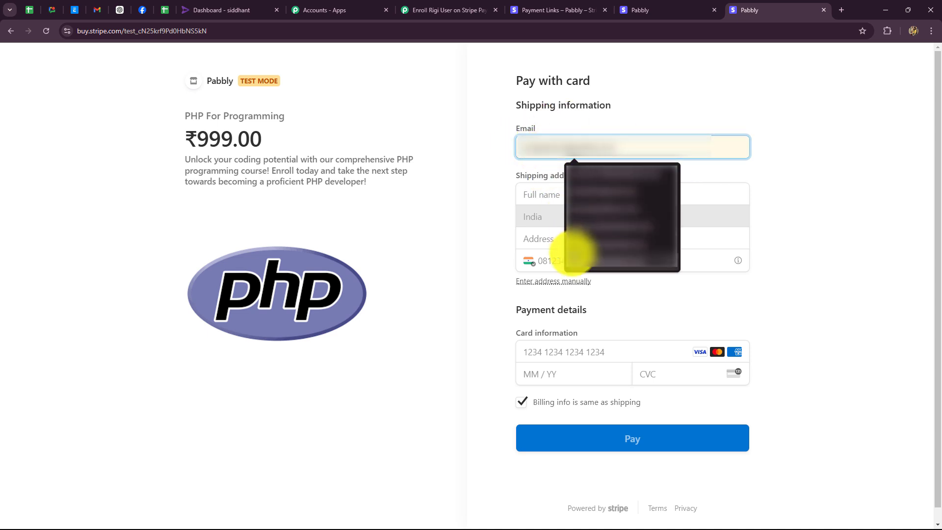
left_click(572, 257)
left_click(553, 147)
- Enter the test customer's full name in the shipping information
left_click(570, 192)
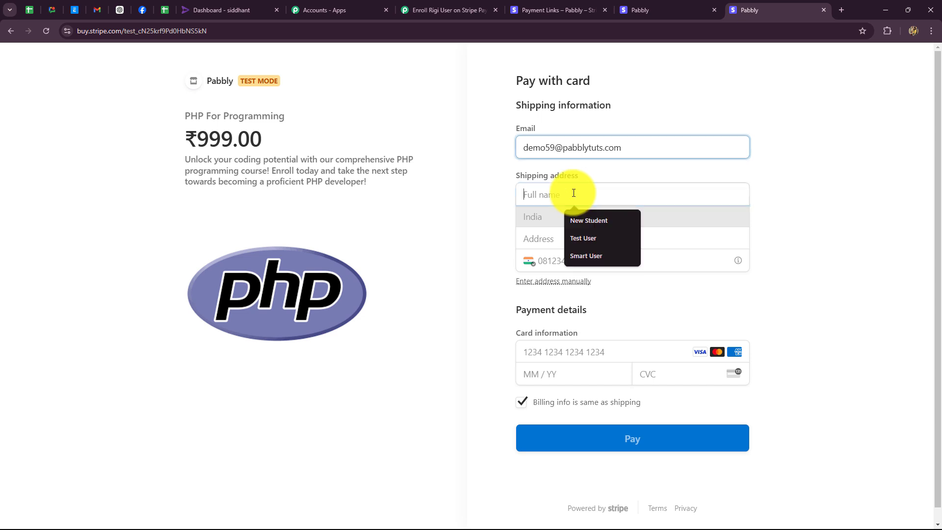
key("Caps_Lock")
type("D")
key("Caps_Lock")
type("emo U")
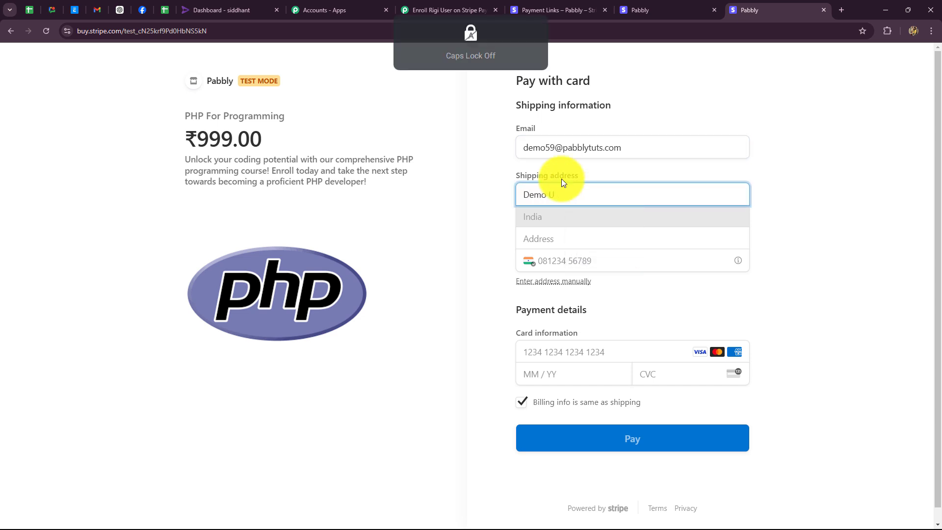
type("ser")
left_click_drag(571, 194, 541, 195)
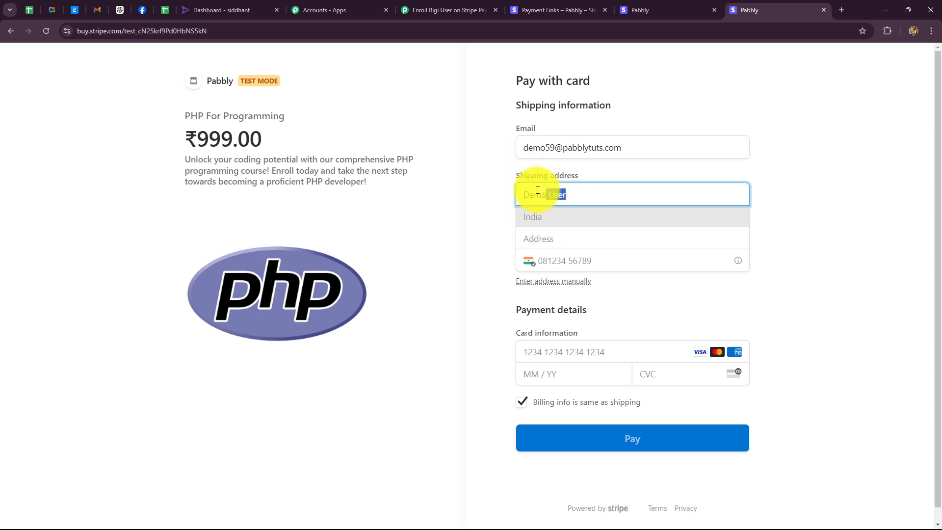
key("BackSpace")
key("Caps_Lock")
type("S")
key("Caps_Lock")
type("tudent")
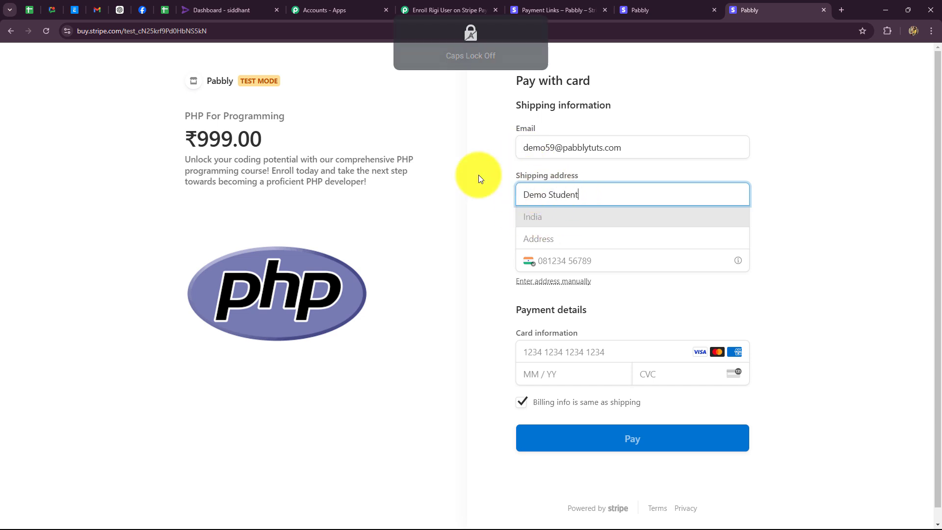
- Fill in the customer's shipping address with street, city, postal code and state, and add the phone number
left_click(528, 243)
key("ctrl+v")
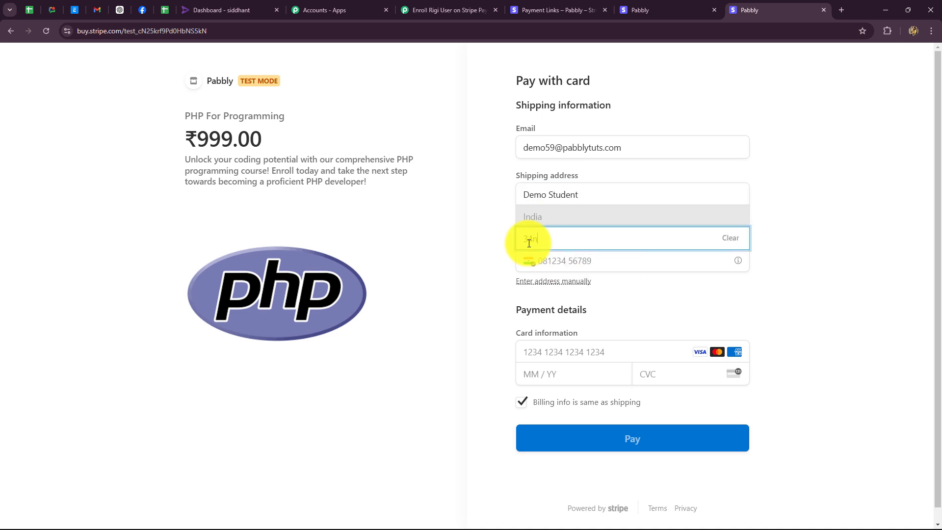
left_click(556, 280)
left_click(582, 307)
left_click(652, 284)
left_click(696, 308)
left_click(574, 321)
left_click(572, 306)
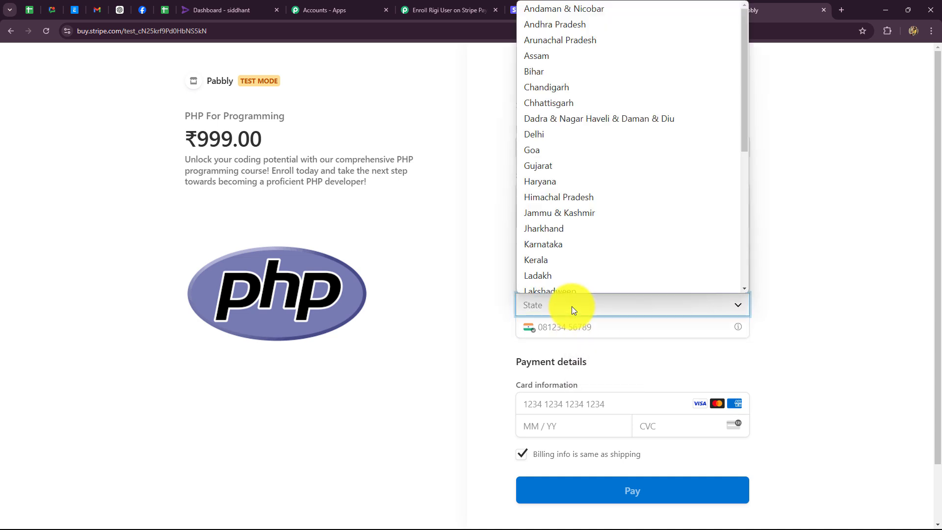
key("m")
left_click(571, 331)
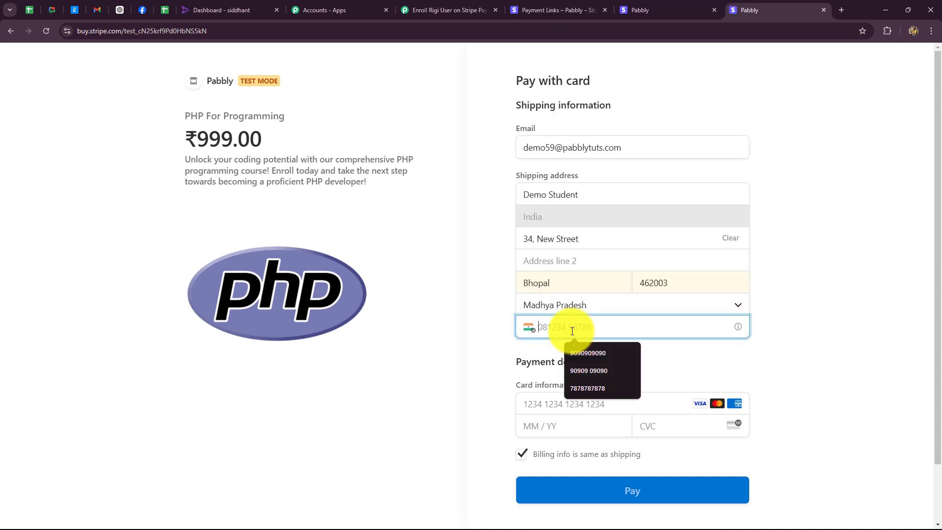
type("7878787878")
- Enter the test card number, expiry date and CVC, and submit the payment for PHP For Programming
scroll(572, 329, "down", 1)
left_click(568, 334)
type("42424242424242420567678")
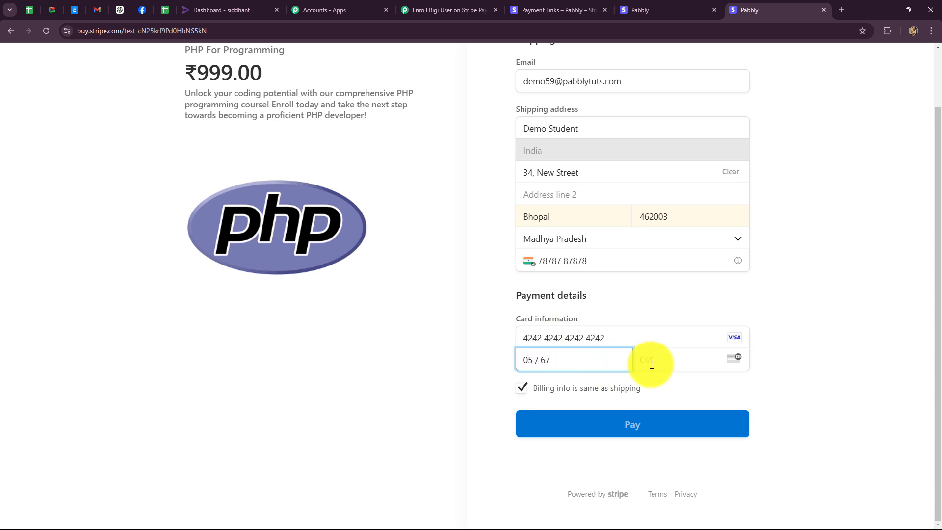
left_click(613, 427)
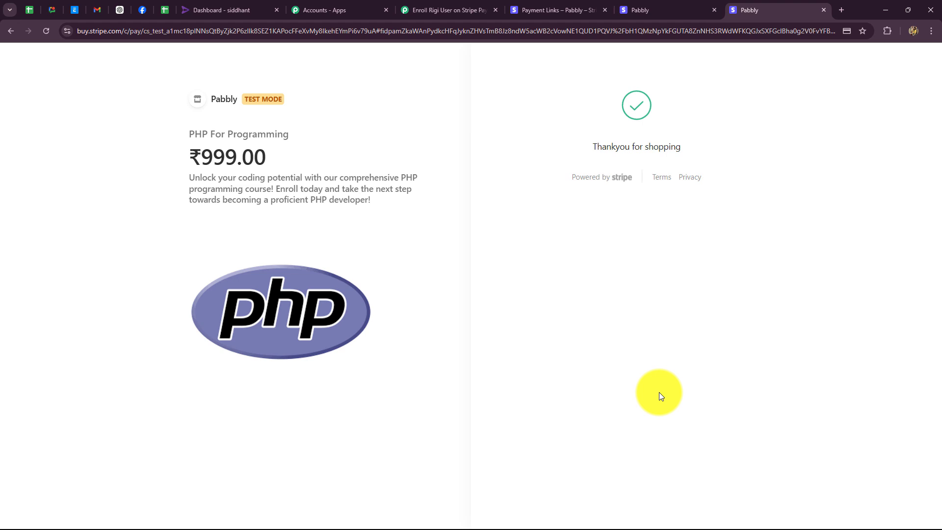
- Search Rigi's user list for the new customer's phone number and check that user's course enrollments
left_click(249, 4)
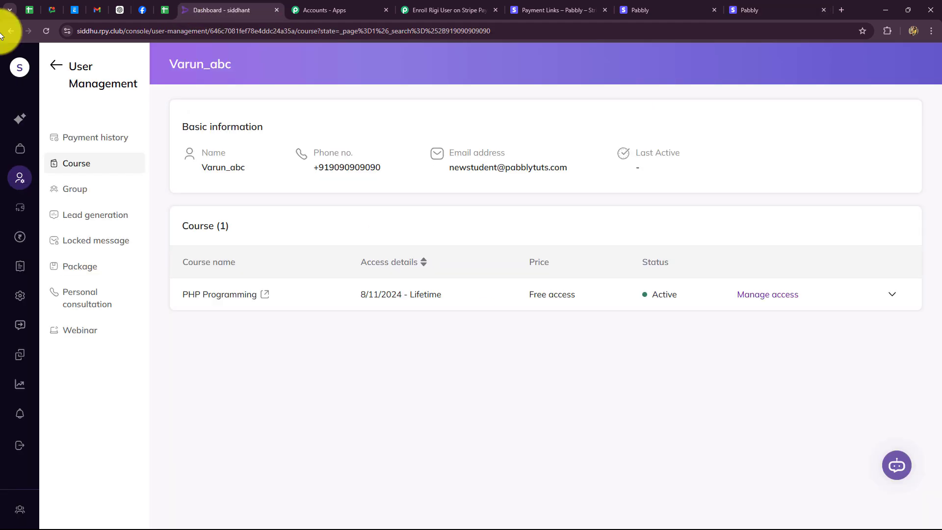
left_click(17, 188)
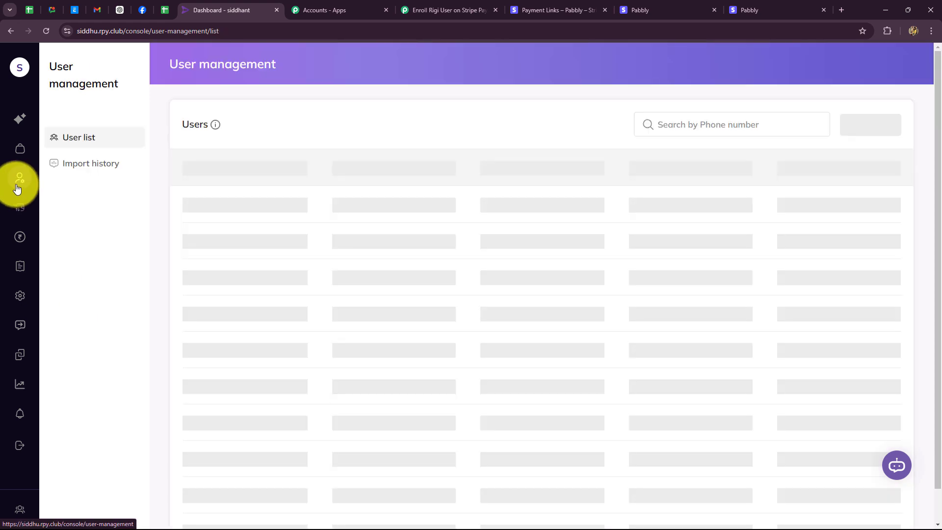
left_click(666, 127)
key("ctrl+v")
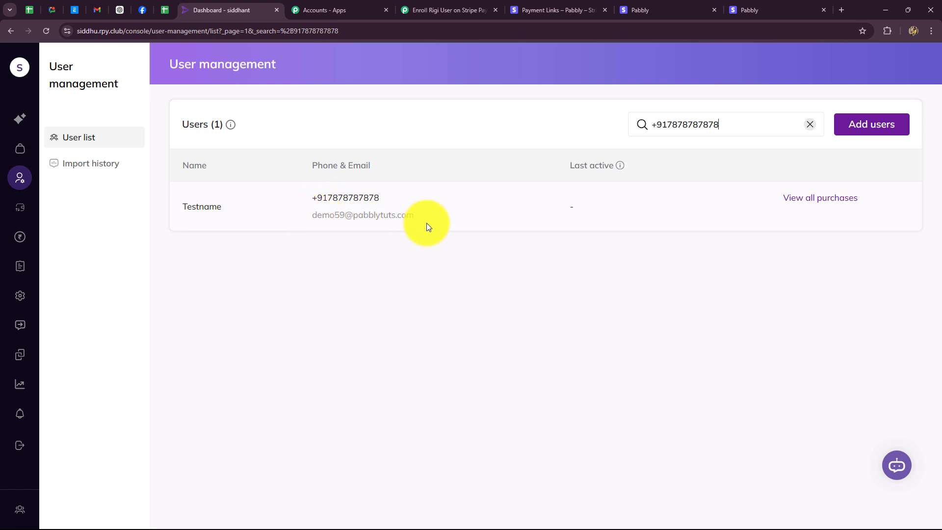
left_click(793, 198)
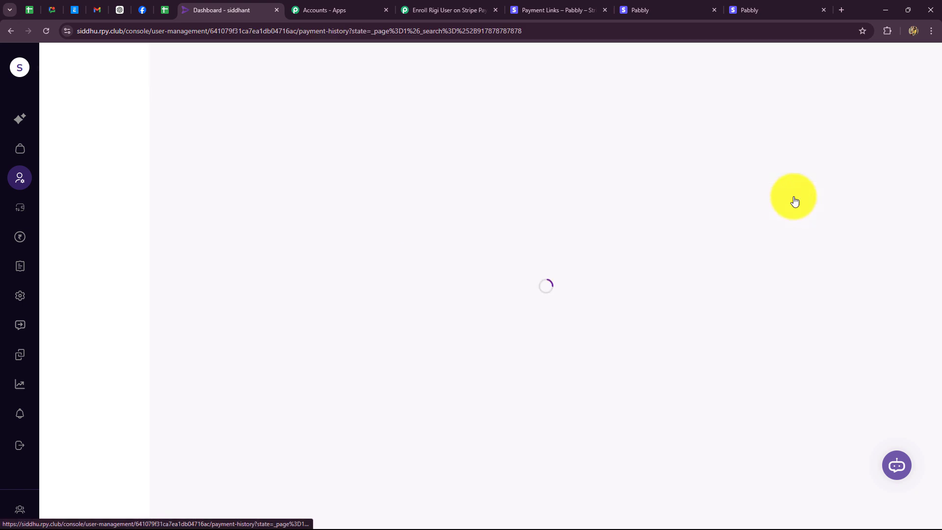
left_click(77, 167)
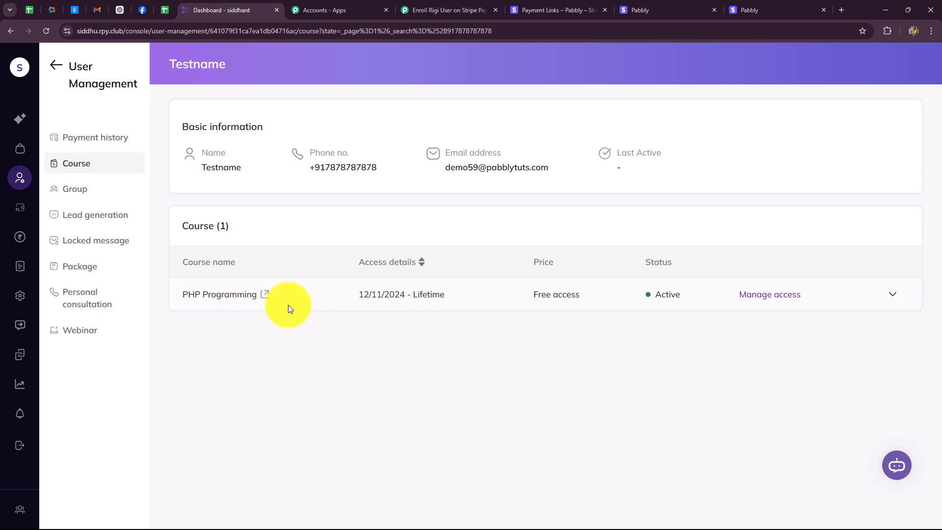
- Switch back to the Pabbly workflow and collapse the Stripe New Order trigger
left_click(441, 10)
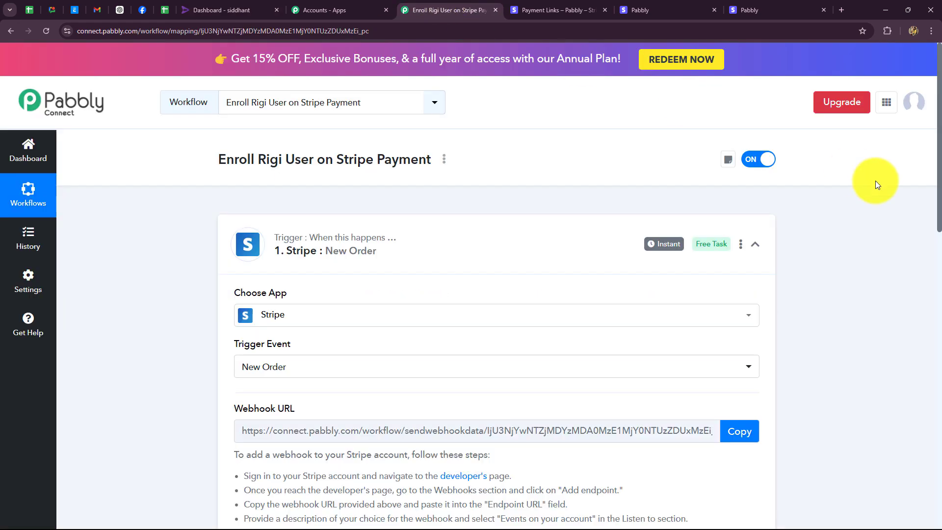
left_click(755, 245)
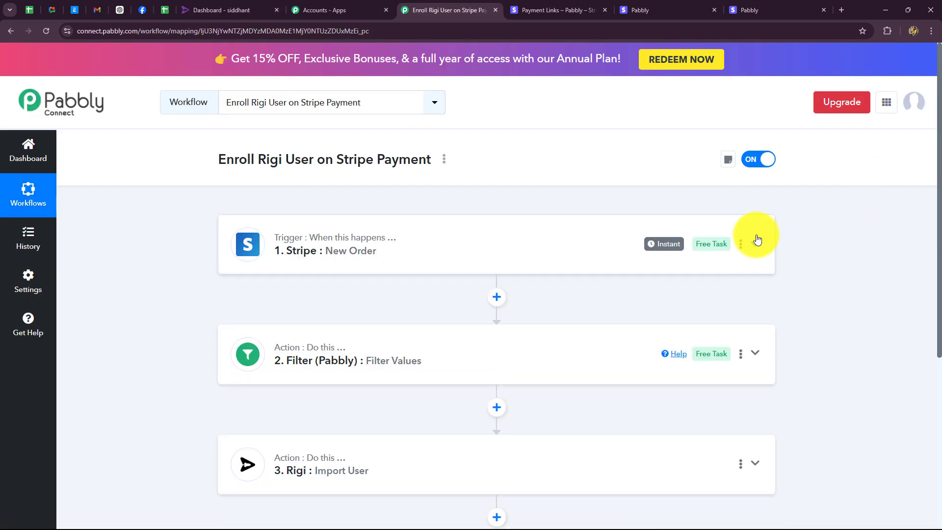